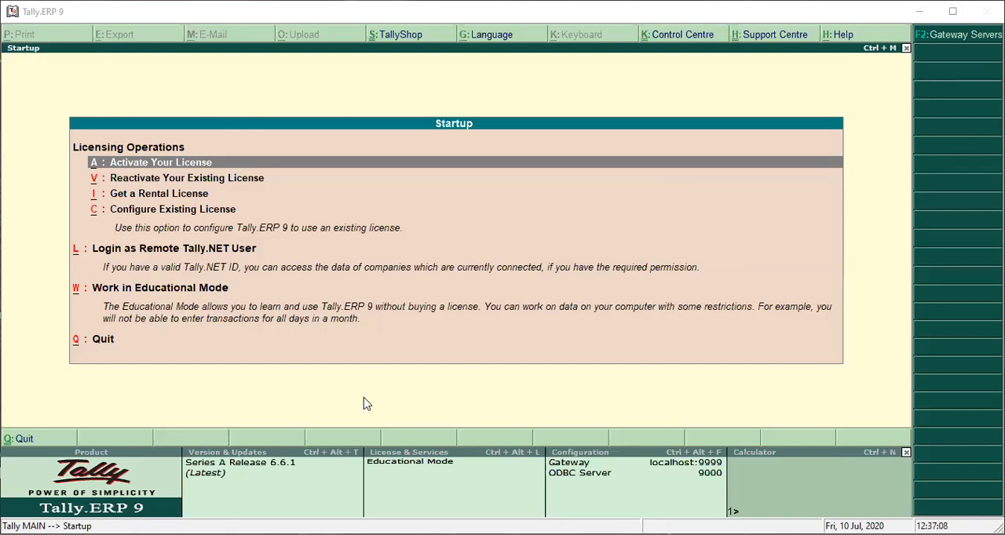
Step: Start working in Educational Mode from the startup licensing options
key(Down)
key(Down)
key(Down)
key(Down)
key(Down)
key(Down)
key(Up)
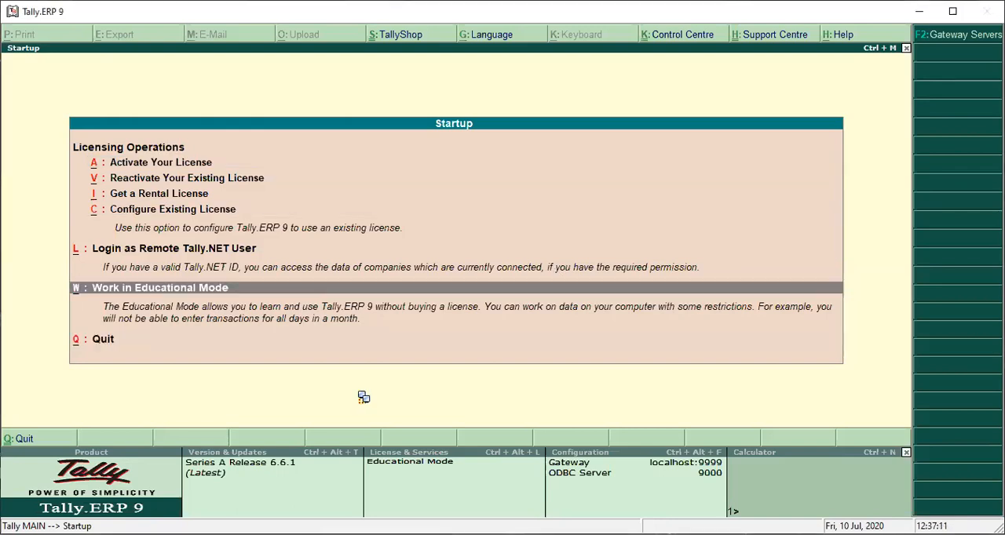
key(Return)
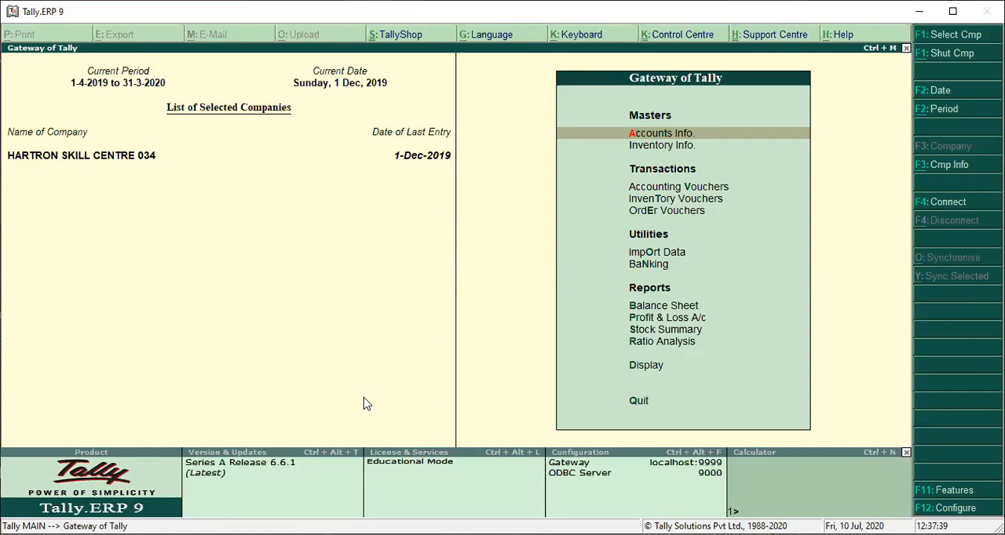
Step: Open the company HARTRON SKILL CENTRE 034 for alteration
key(alt+F3)
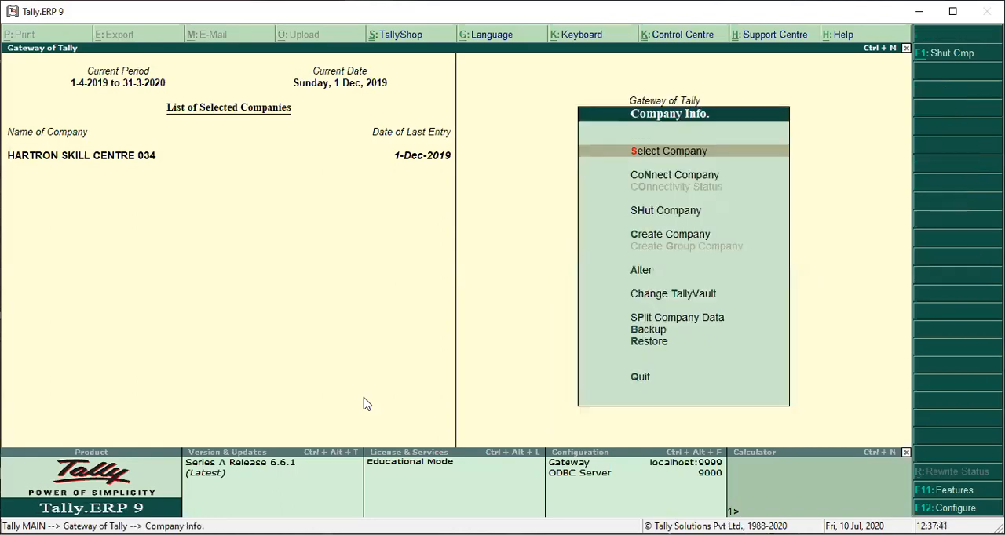
key(Escape)
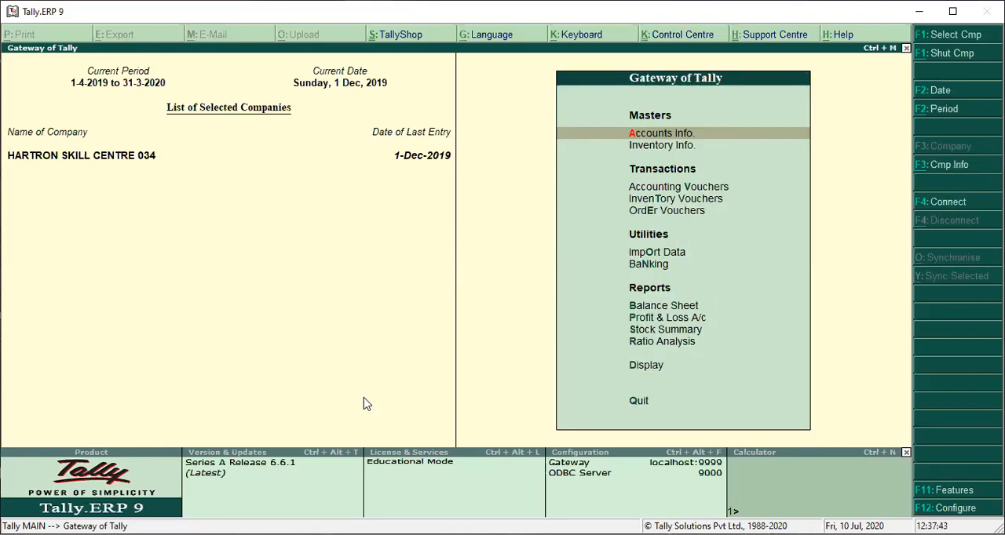
key(alt+F3)
key(Down)
key(Down)
key(Down)
key(Down)
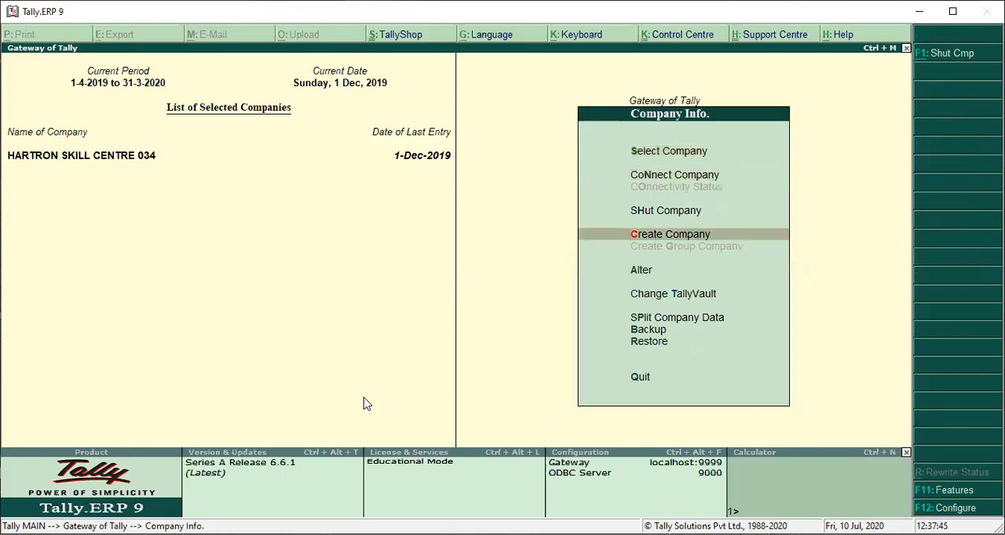
key(Up)
key(Down)
key(Return)
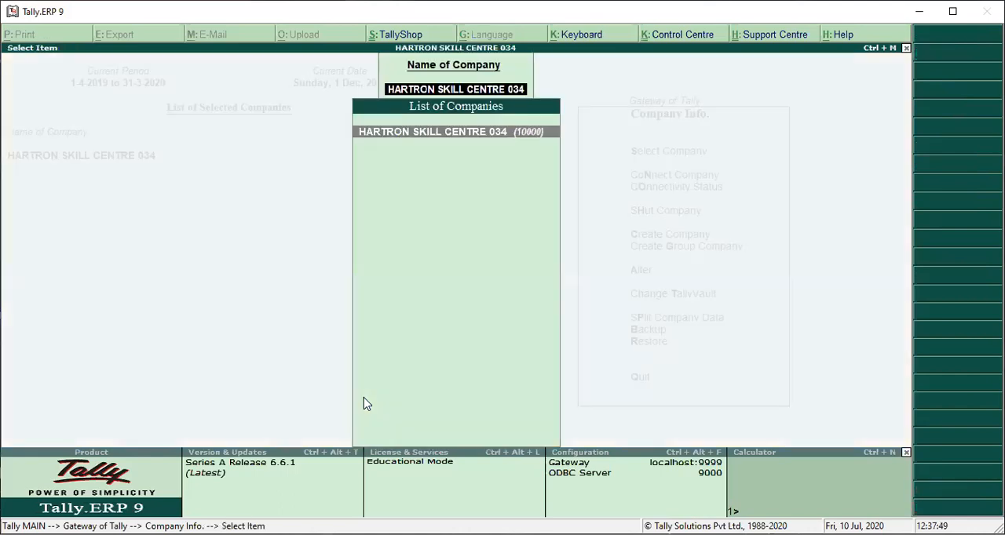
key(Return)
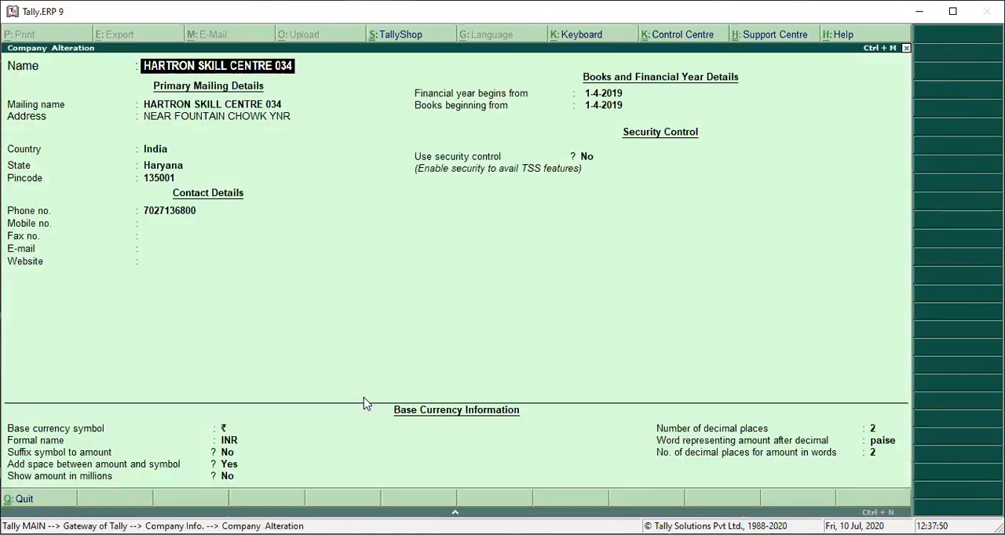
Step: Set Use security control to Yes in the company's details
key(Return)
key(Return)
key(Return)
key(Return)
key(Return)
key(Return)
key(Return)
key(Return)
key(Return)
key(Return)
key(Return)
key(Return)
key(Return)
key(Return)
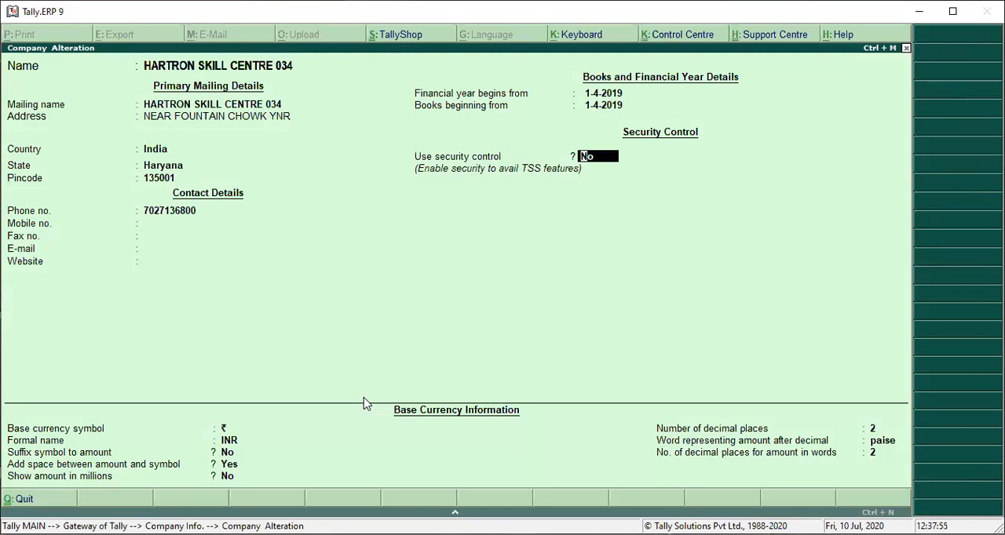
text(y)
key(Return)
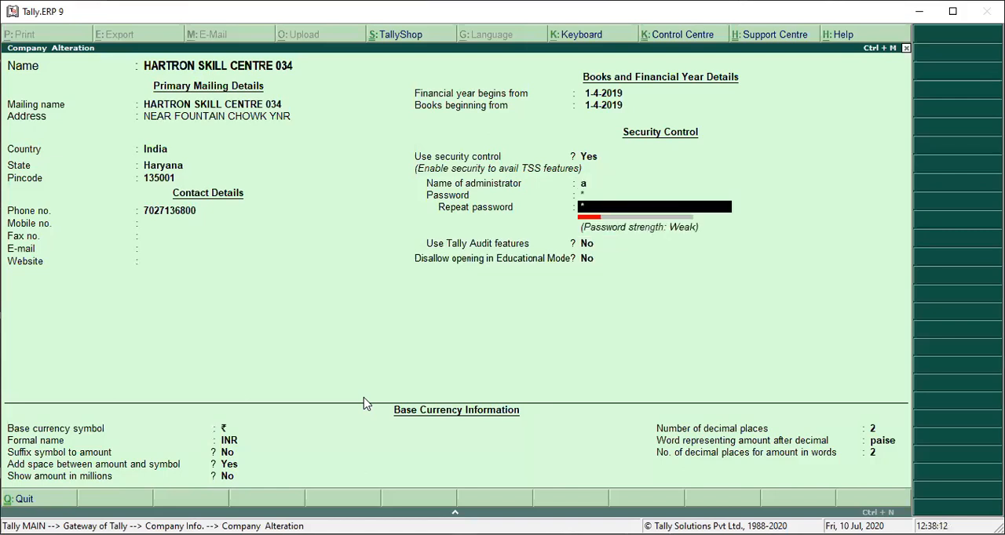
Step: Set the name of administrator to hartron in the security control settings
key(Up)
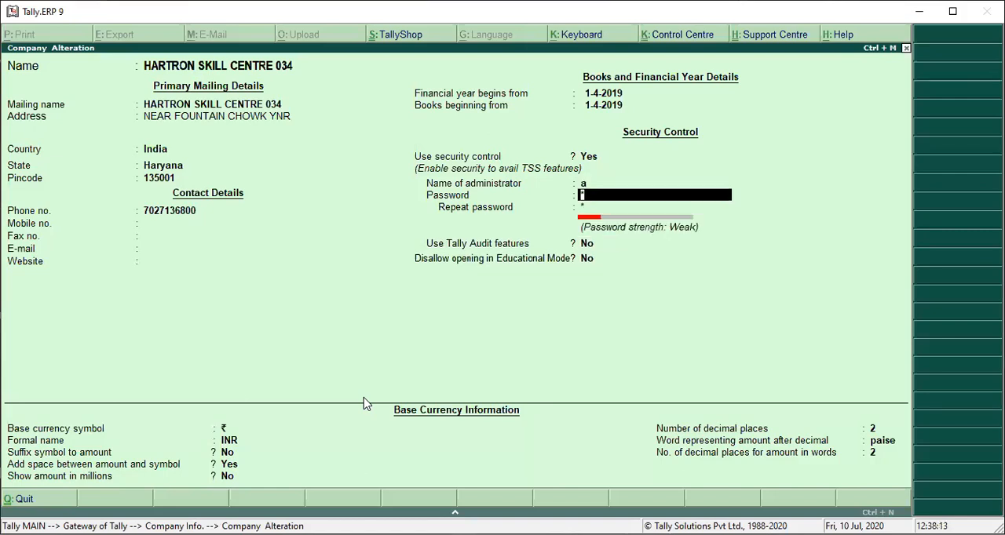
key(Up)
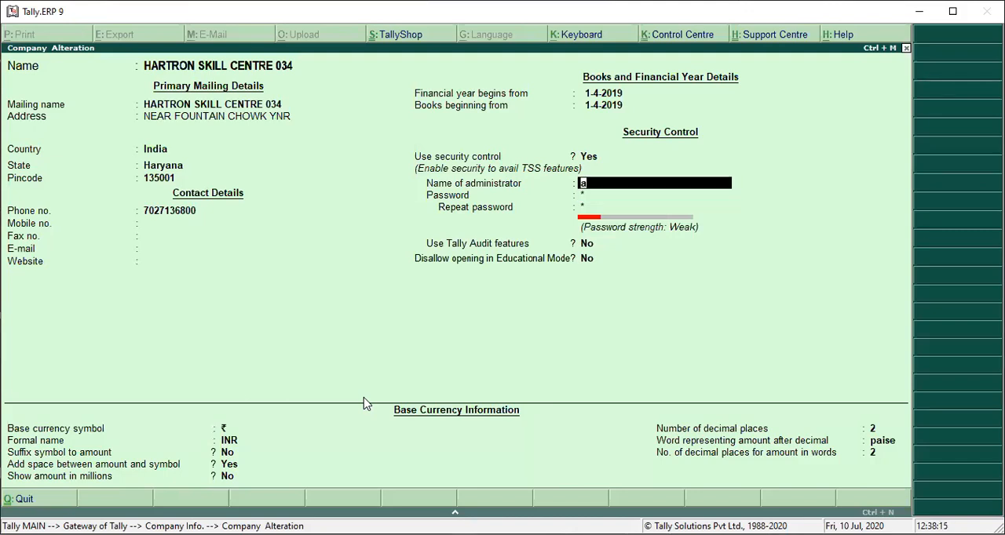
text(hartron)
key(Return)
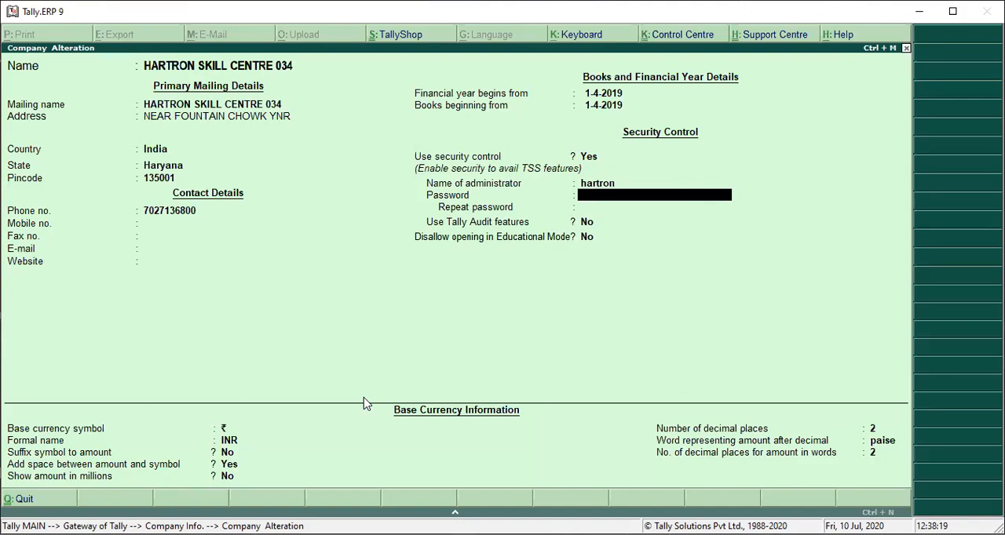
Step: Try to enter and repeat the administrator password
text(1234567)
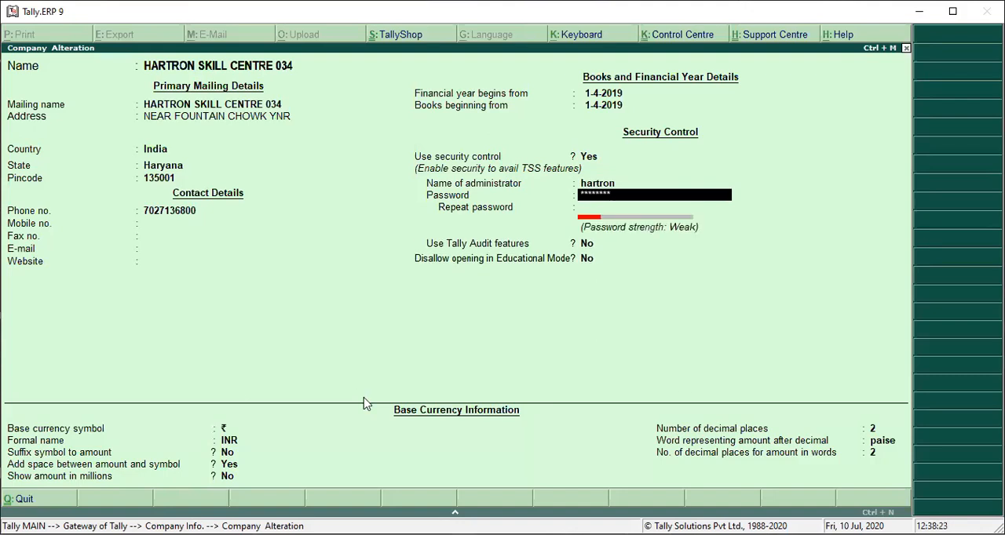
text(9012)
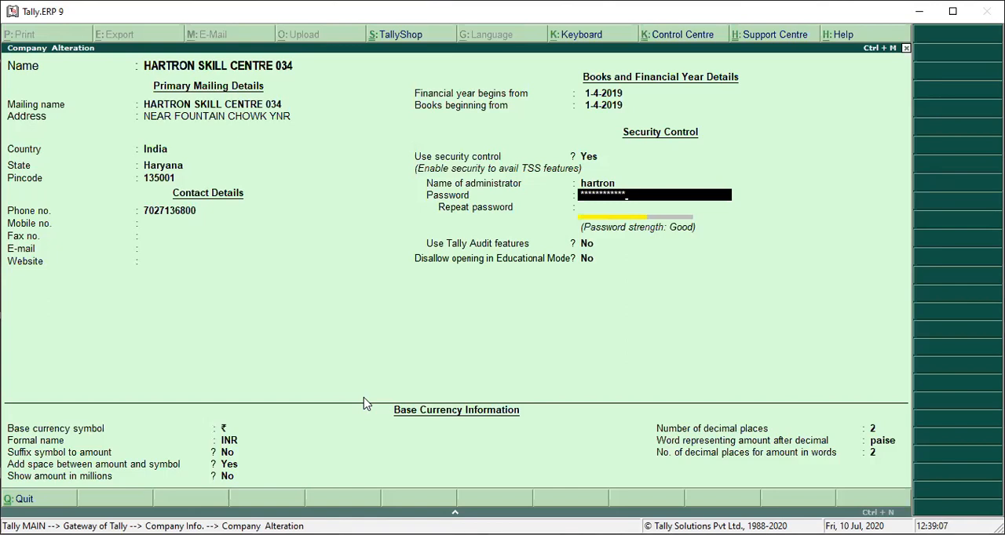
key(Return)
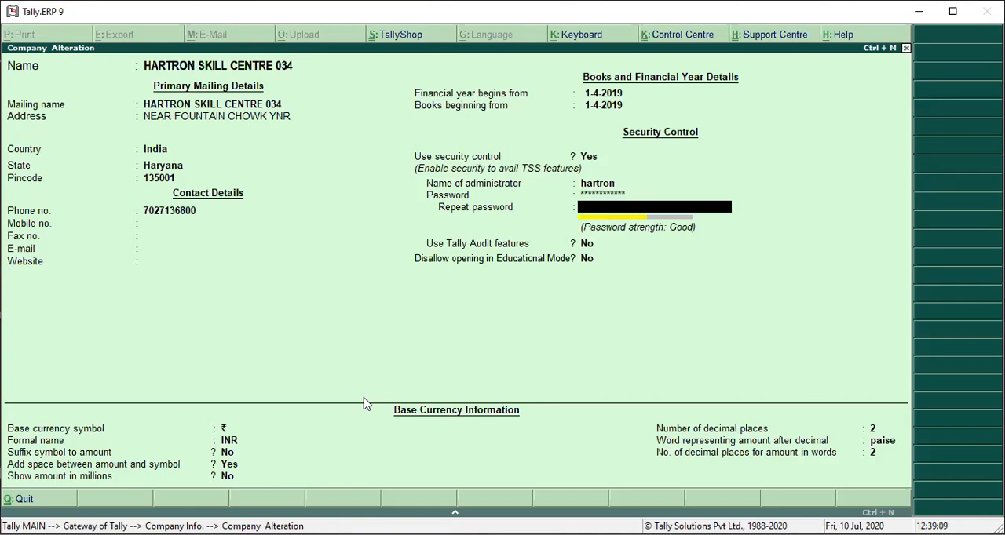
text(******)
key(BackSpace)
key(BackSpace)
key(BackSpace)
key(BackSpace)
key(BackSpace)
key(BackSpace)
key(BackSpace)
key(BackSpace)
key(BackSpace)
key(BackSpace)
key(BackSpace)
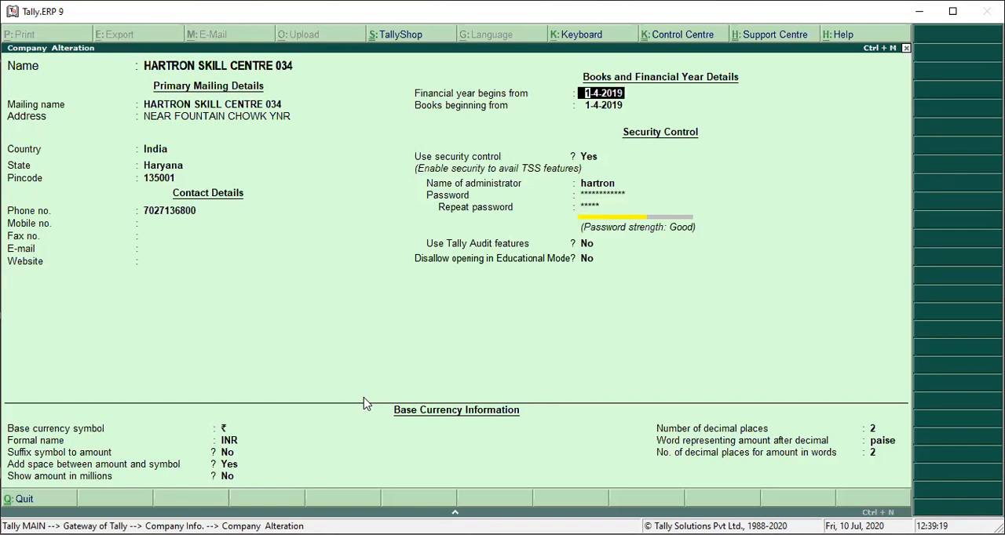
Step: Re-enter the administrator password, repeat it identically, and acknowledge the forgotten-password warning
key(Return)
key(Return)
key(Return)
key(Return)
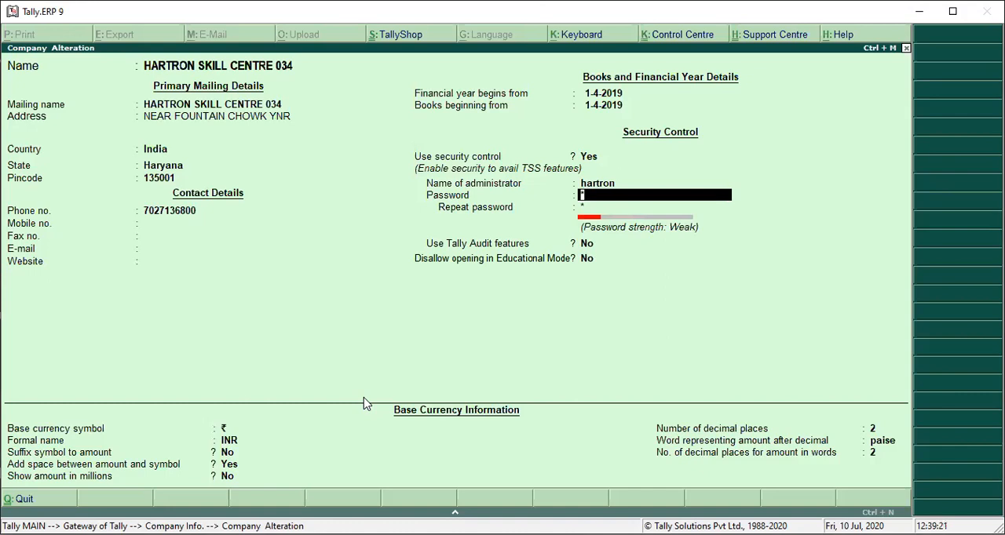
text(**********)
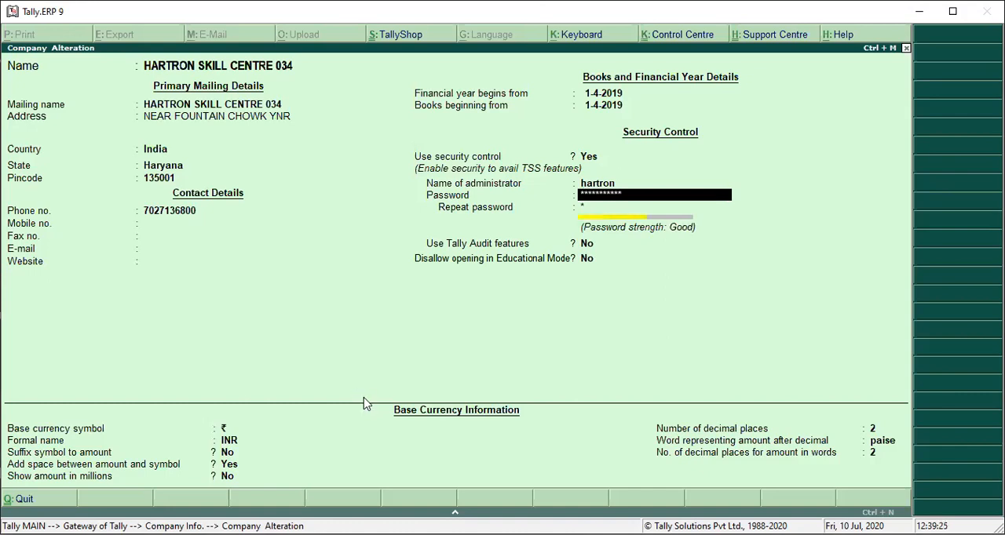
key(Return)
text(******)
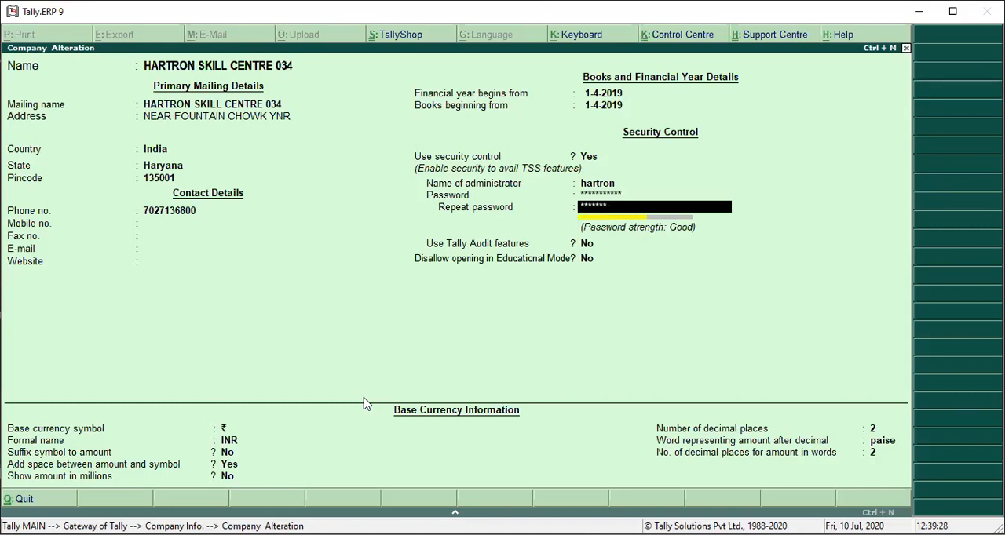
text(****)
key(Return)
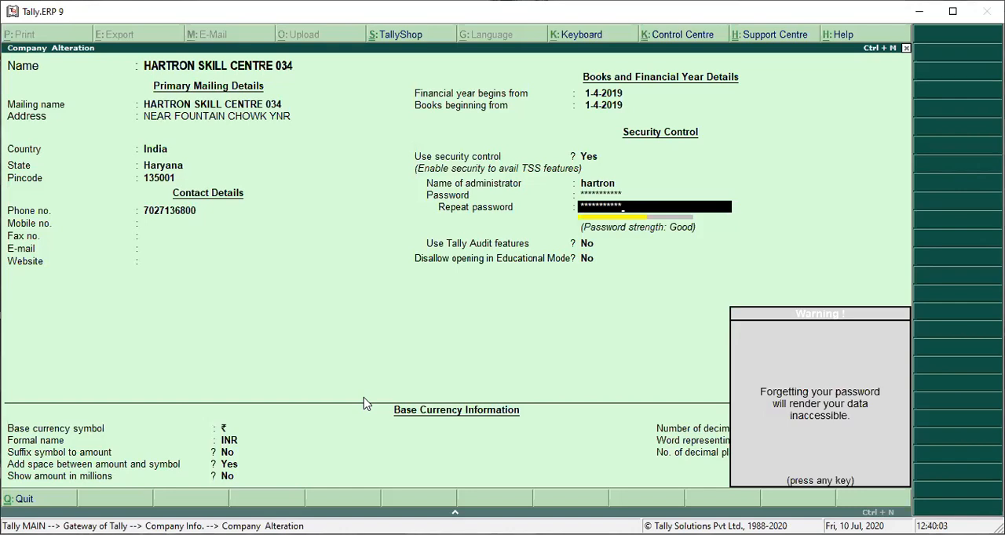
key(Return)
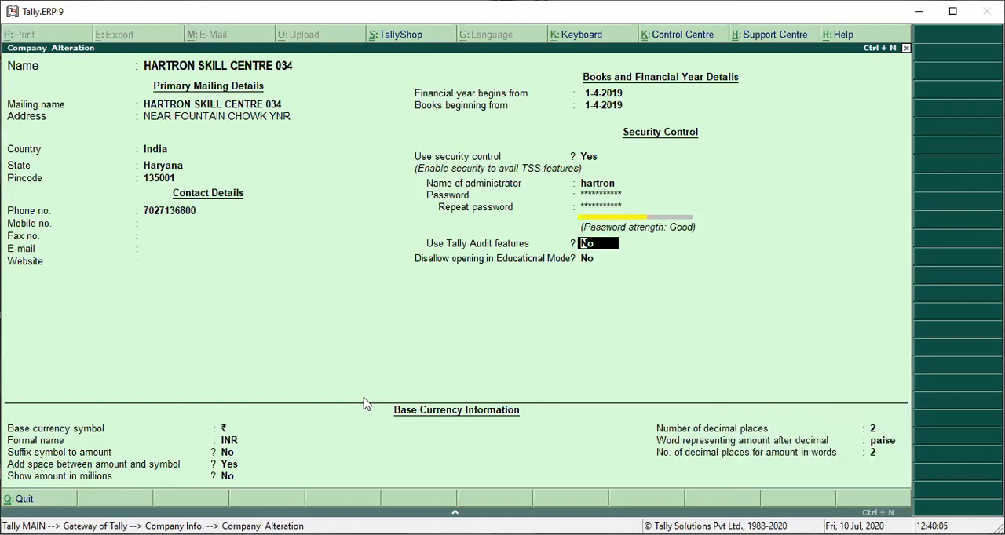
Step: Leave Use Tally Audit features and Disallow opening in Educational Mode at No, and accept the company alteration
key(Return)
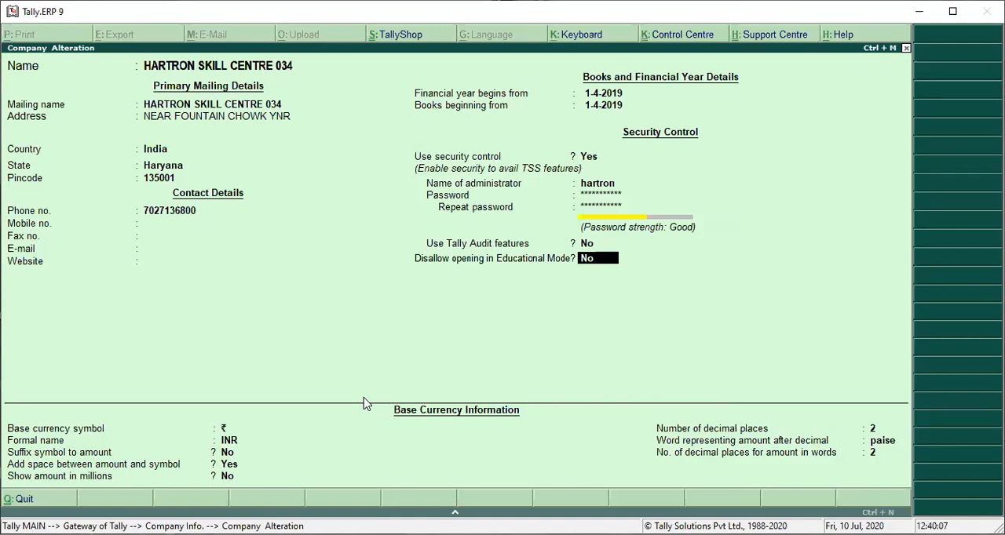
key(Return)
key(Return)
key(Return)
key(Return)
key(Return)
key(Return)
key(Return)
key(Return)
key(Return)
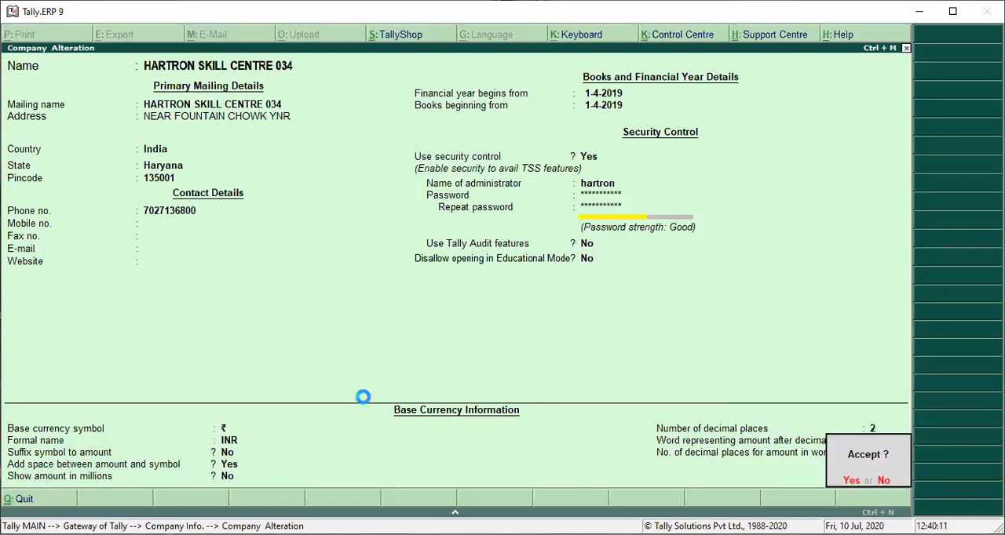
key(Return)
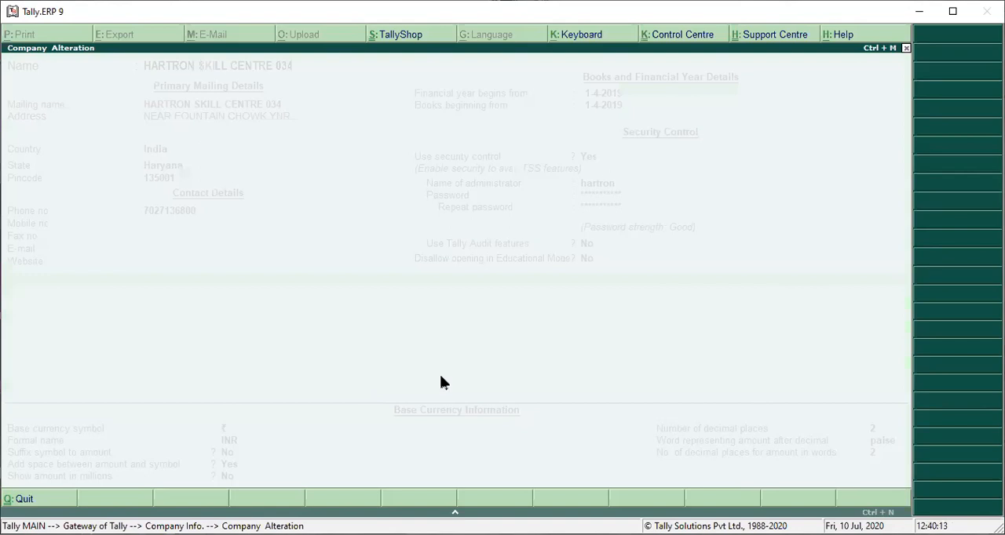
Step: Log in to the company as hartron with the administrator password and return to the Gateway of Tally
key(Return)
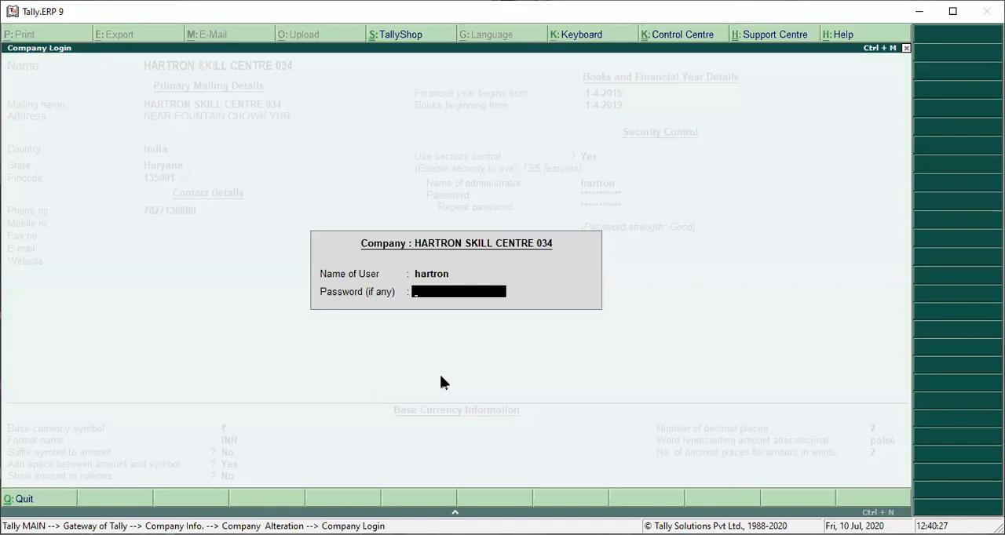
text(********)
key(Return)
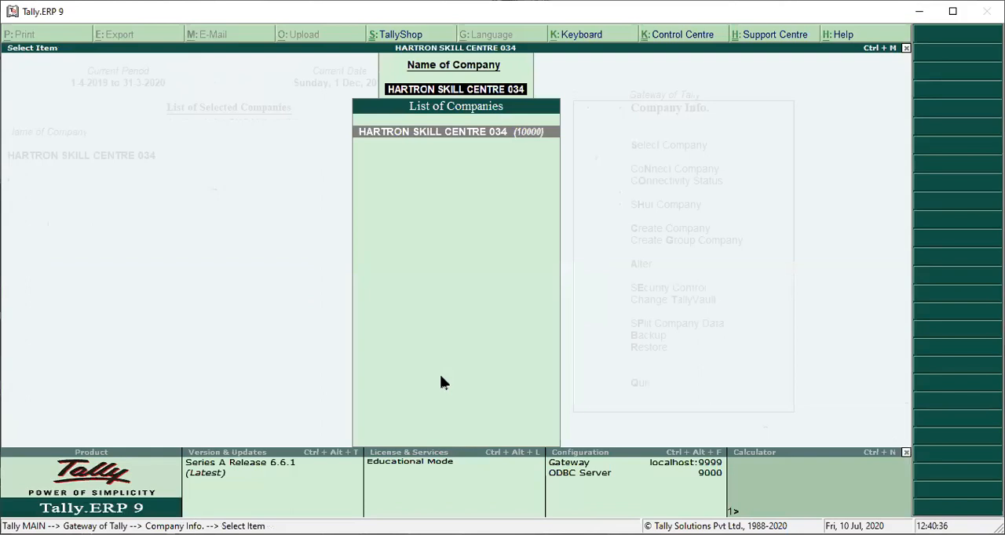
key(Return)
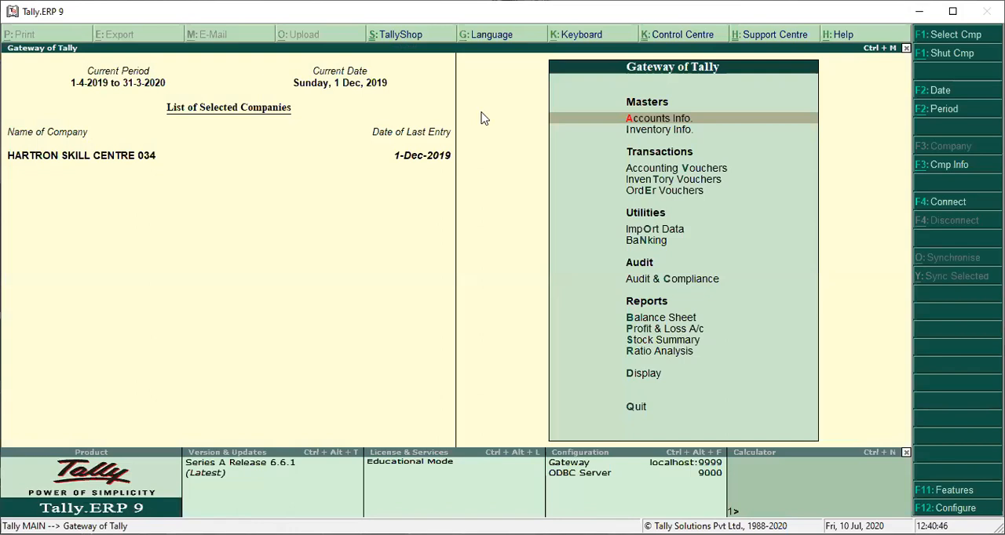
key(Return)
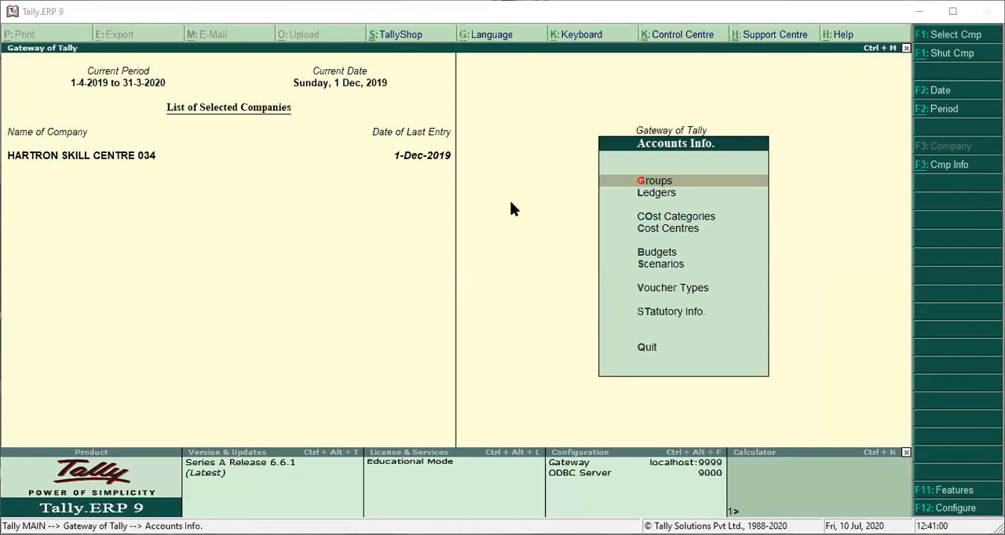
key(Escape)
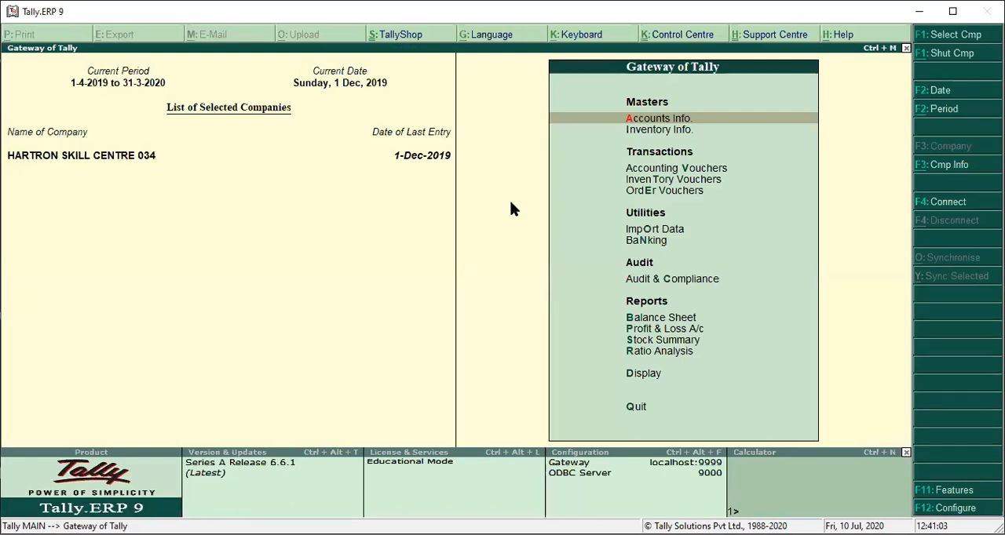
key(alt+F3)
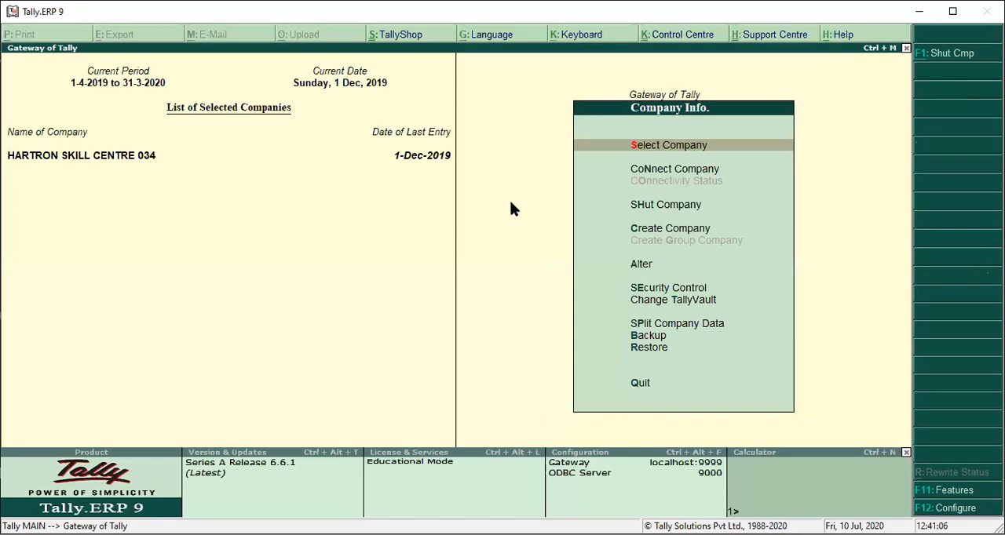
key(Escape)
Step: Open the Users and Passwords list in the company's Security Control
key(alt+F3)
key(Down)
key(Down)
key(Down)
key(Down)
key(Down)
key(Down)
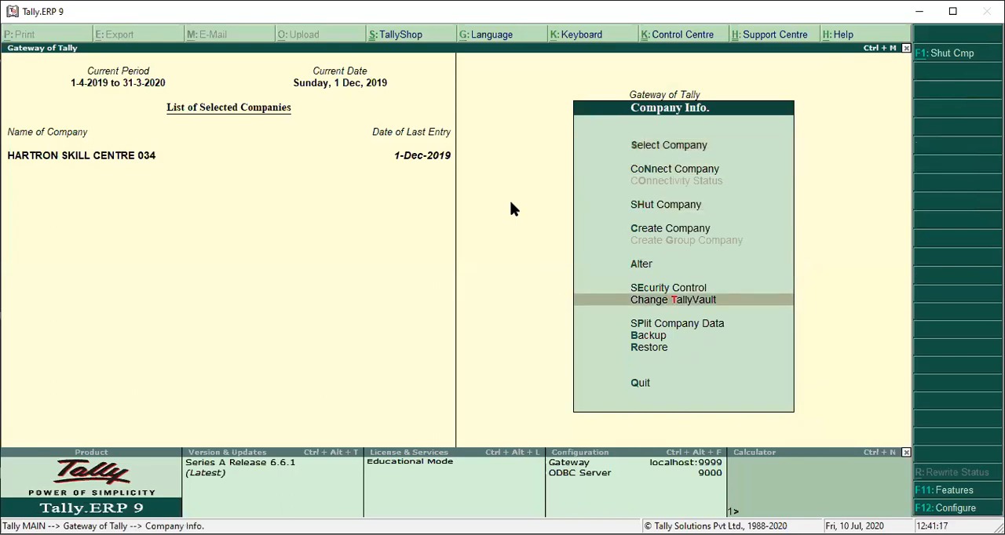
key(Up)
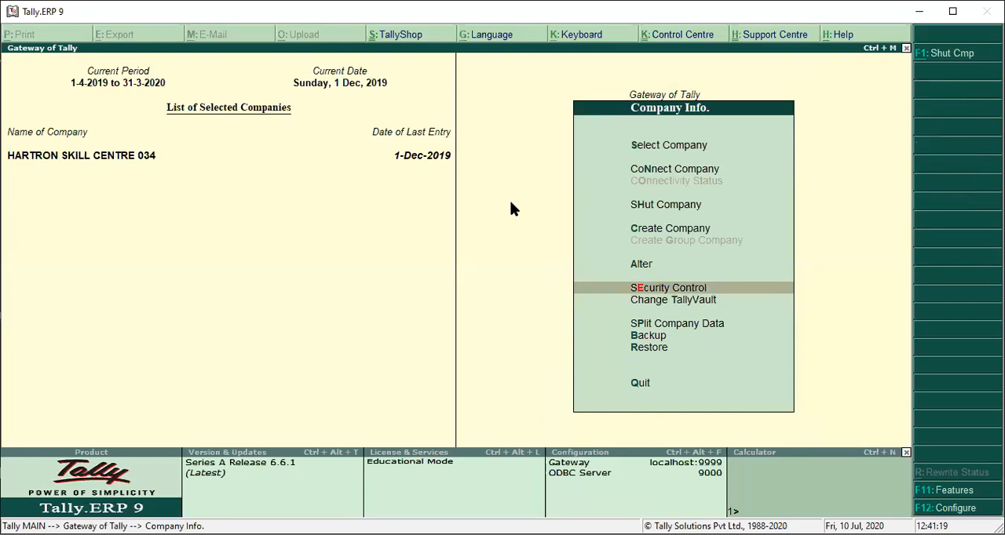
key(Return)
key(Up)
key(Down)
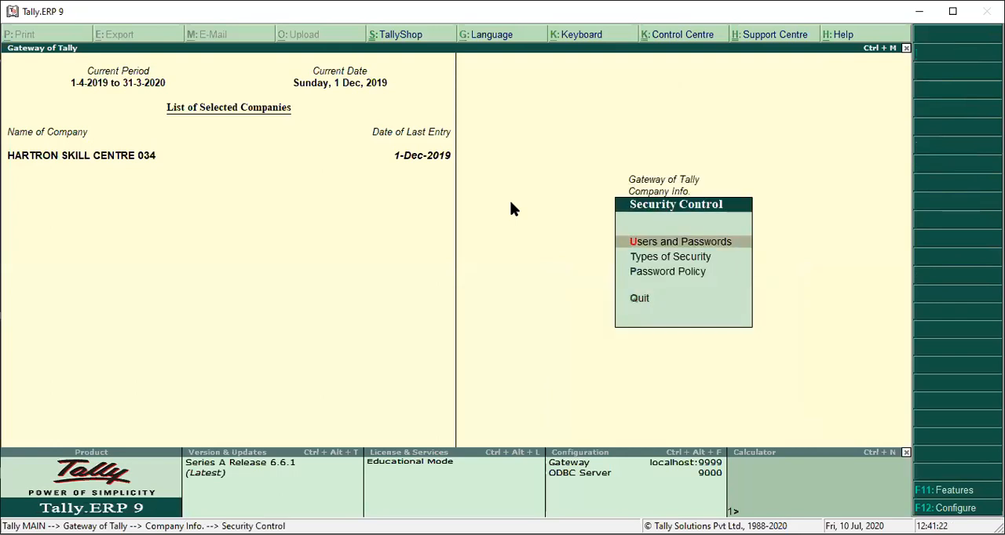
key(Down)
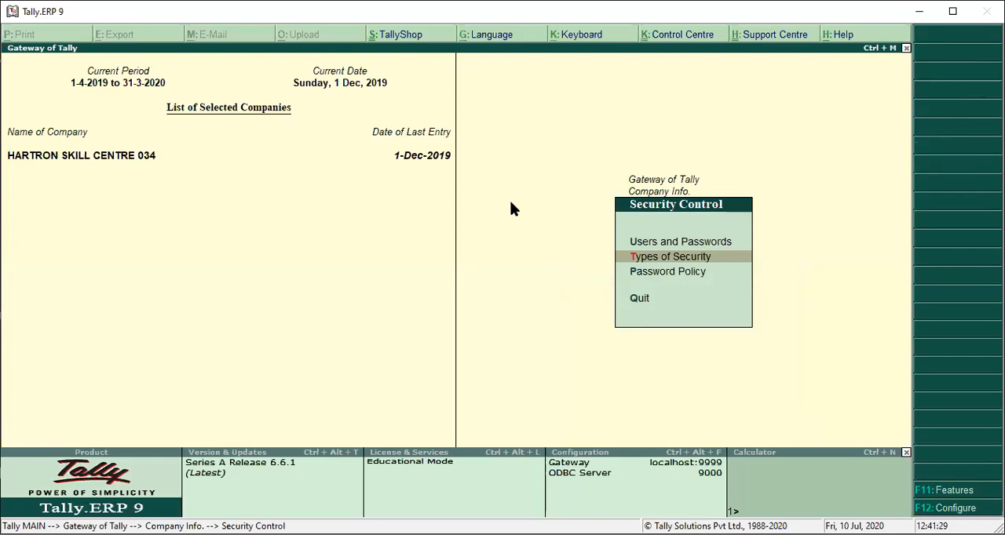
key(u)
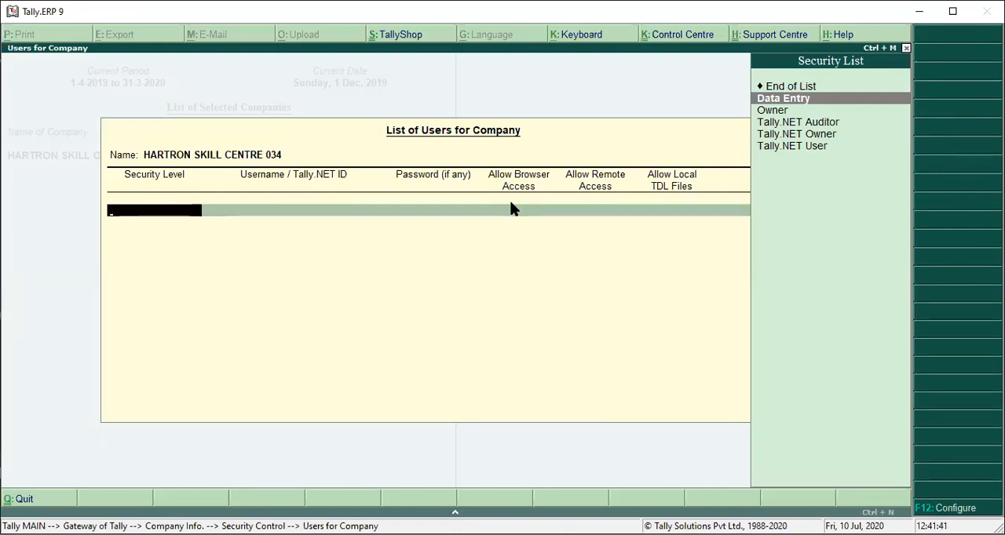
Step: Add a user with the Owner security level named abc and enter that user's password
key(Down)
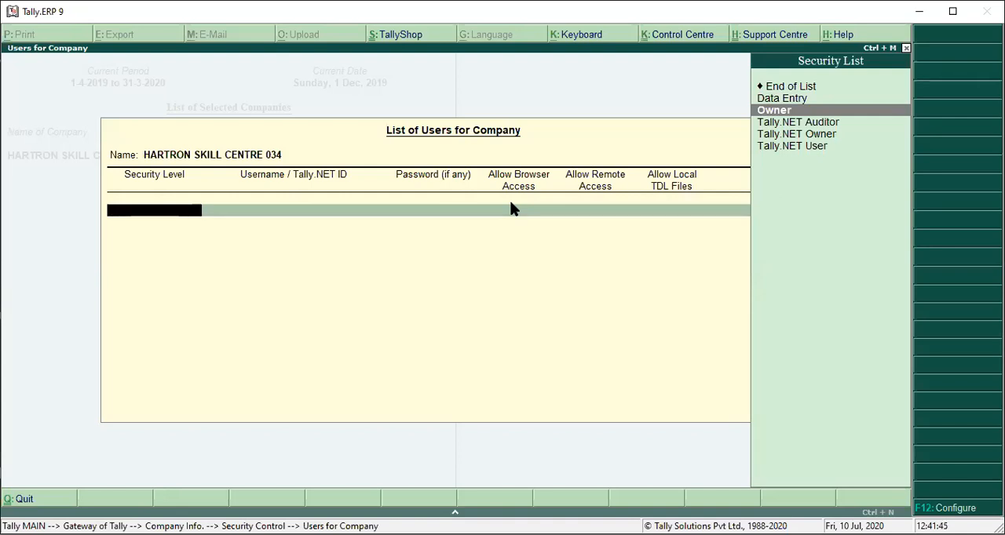
key(Return)
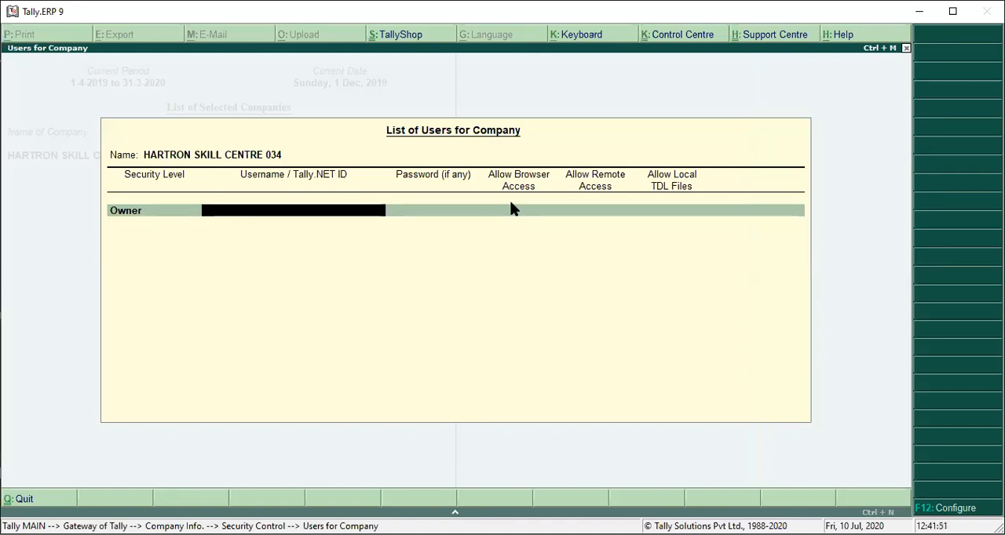
text(abc)
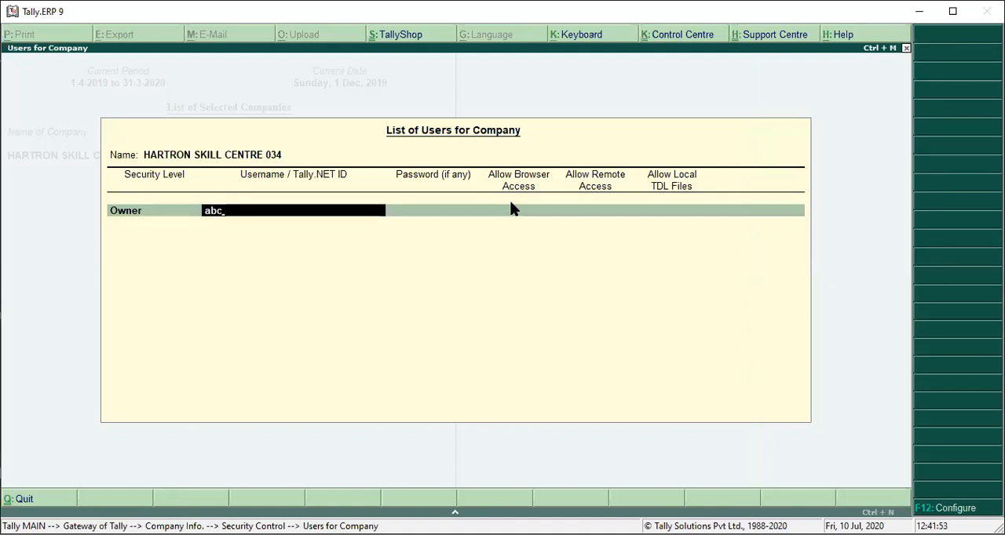
key(Return)
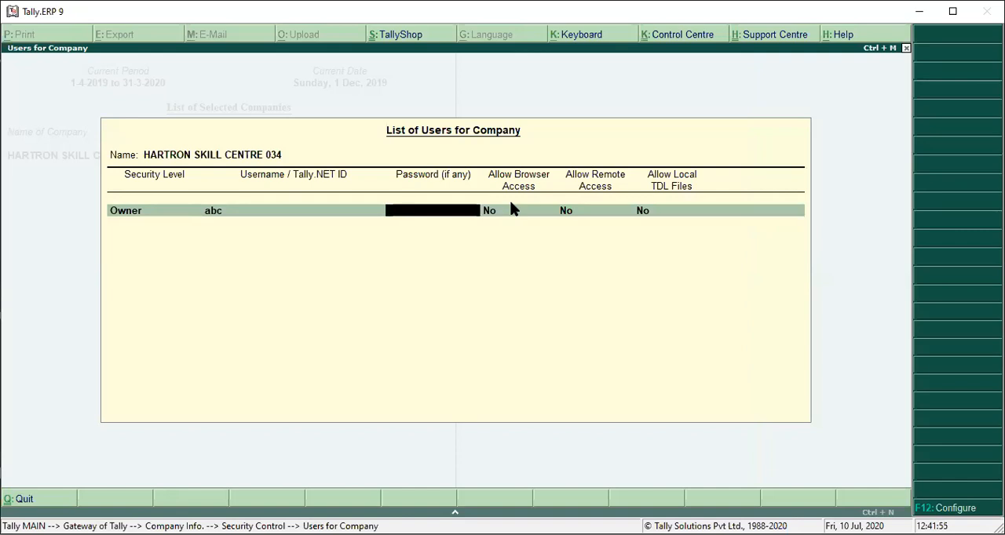
text(abc1234)
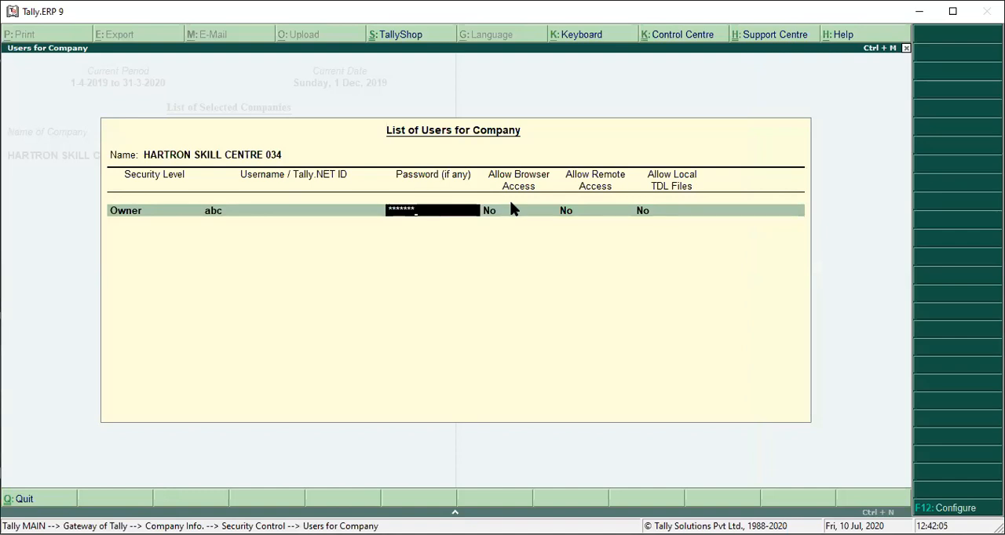
key(Return)
Step: Re-enter the password of the Owner user abc and accept the list of users for the company
key(BackSpace)
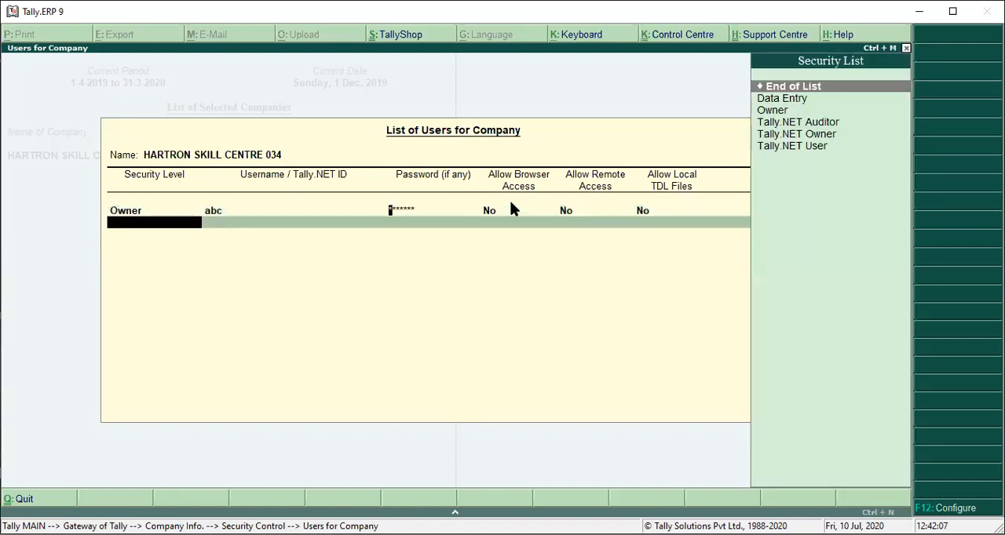
key(BackSpace)
key(BackSpace)
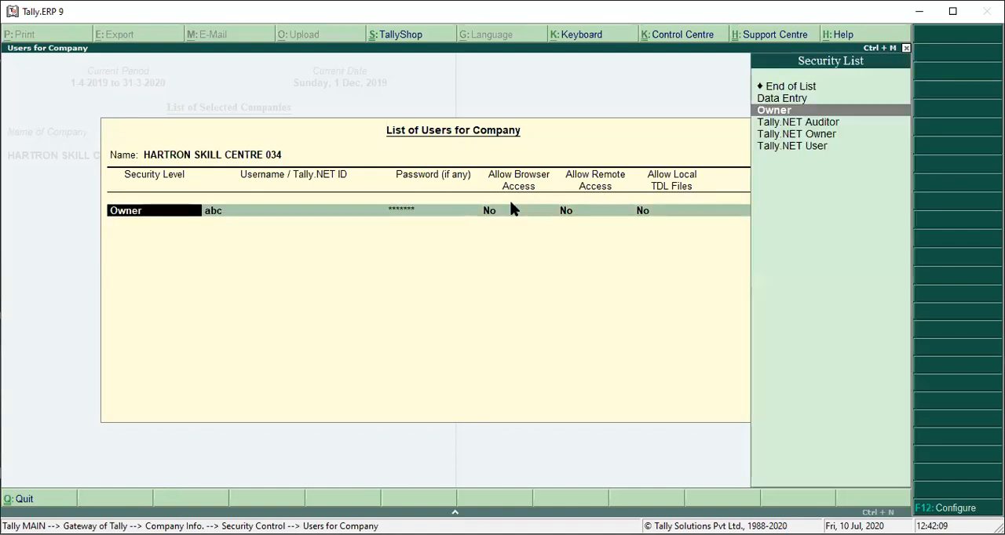
key(Return)
key(Return)
text(**)
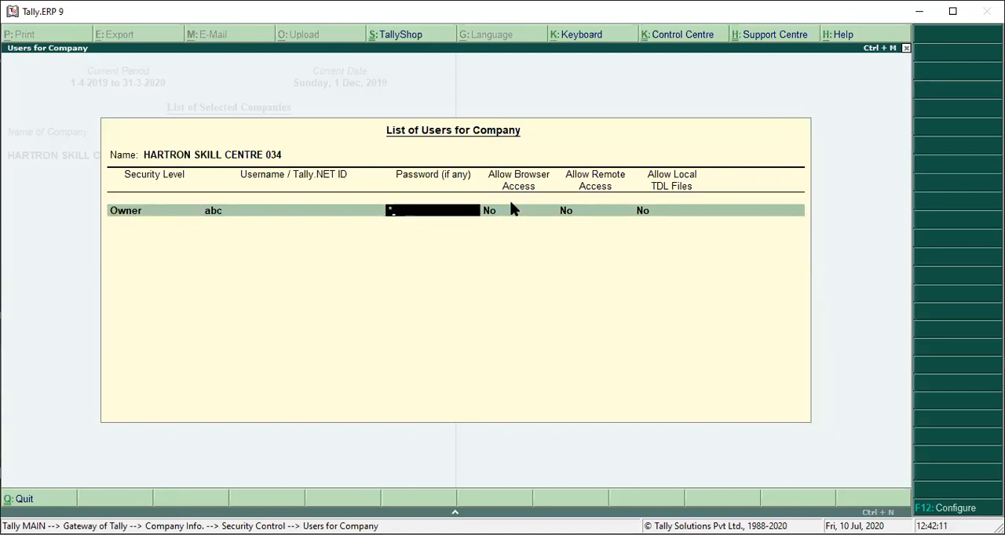
text(*****)
key(Return)
key(Return)
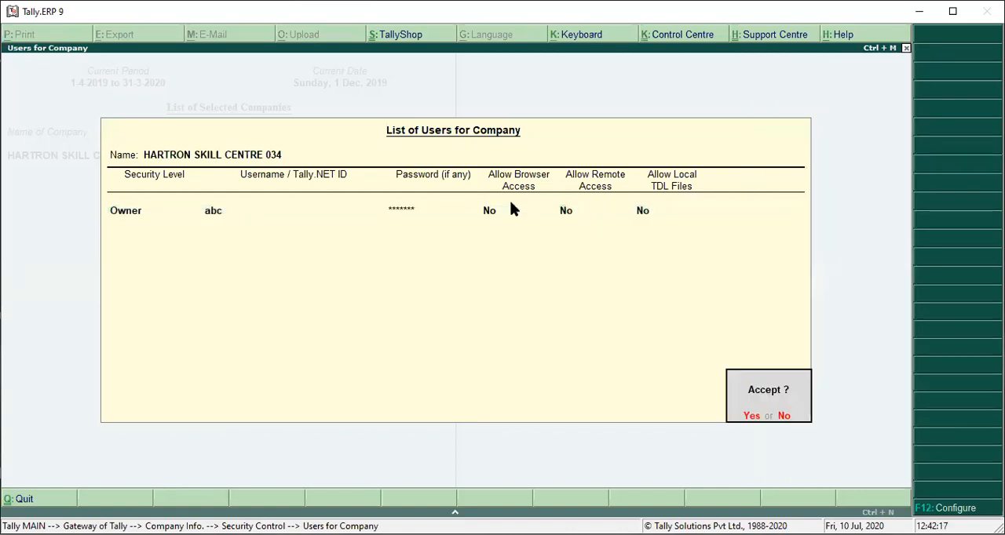
key(Return)
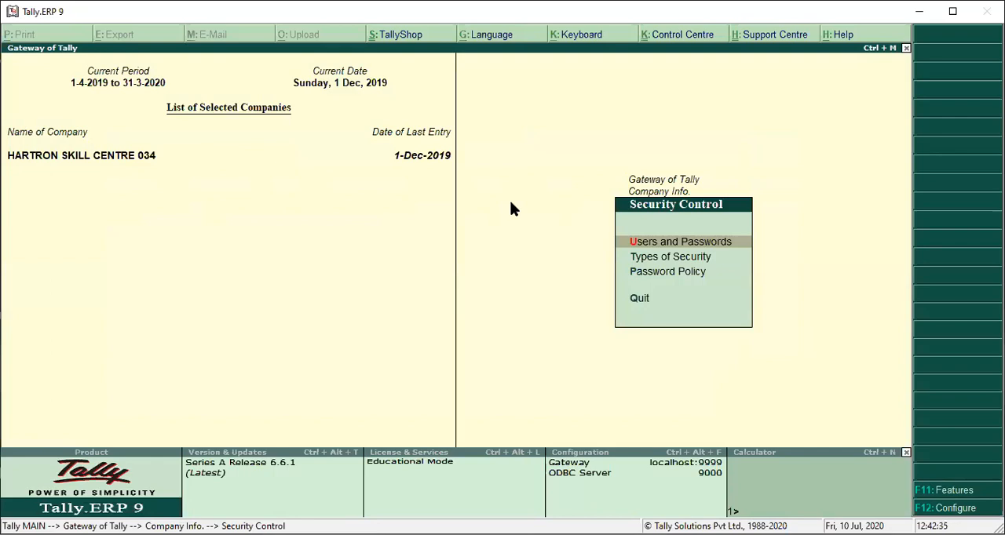
Step: Return to the Gateway of Tally, shut the company, and select HARTRON SKILL CENTRE 034 for login
key(Escape)
key(Escape)
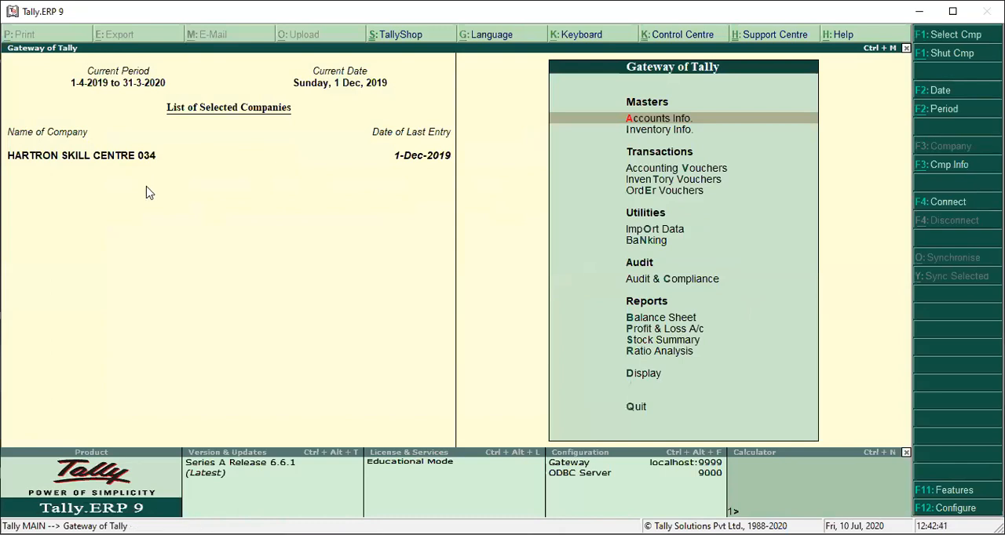
key(alt+F1)
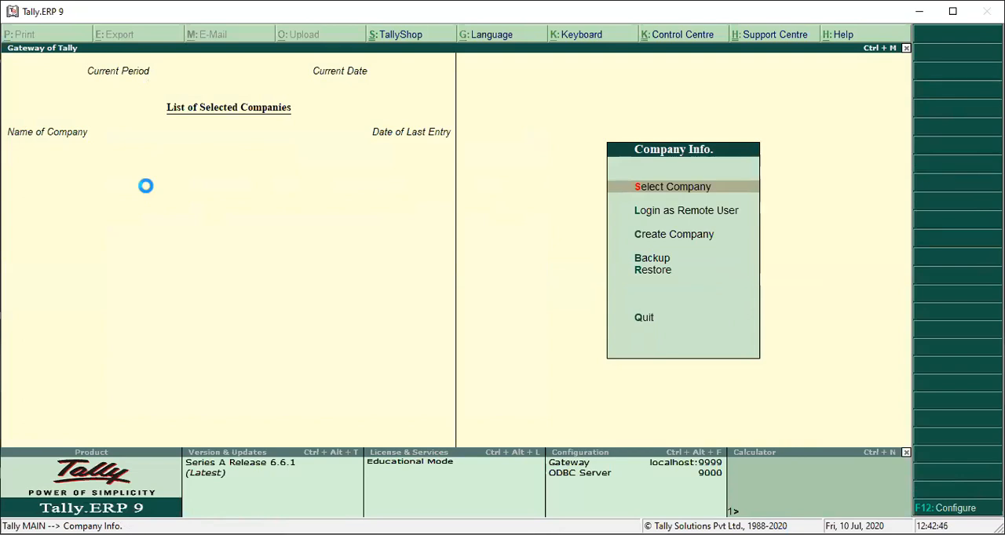
key(Return)
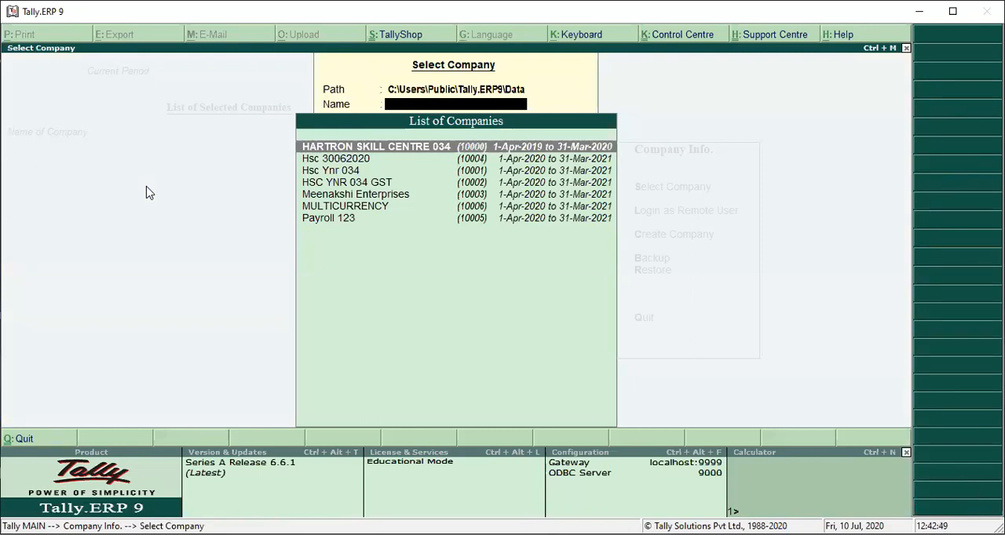
key(Return)
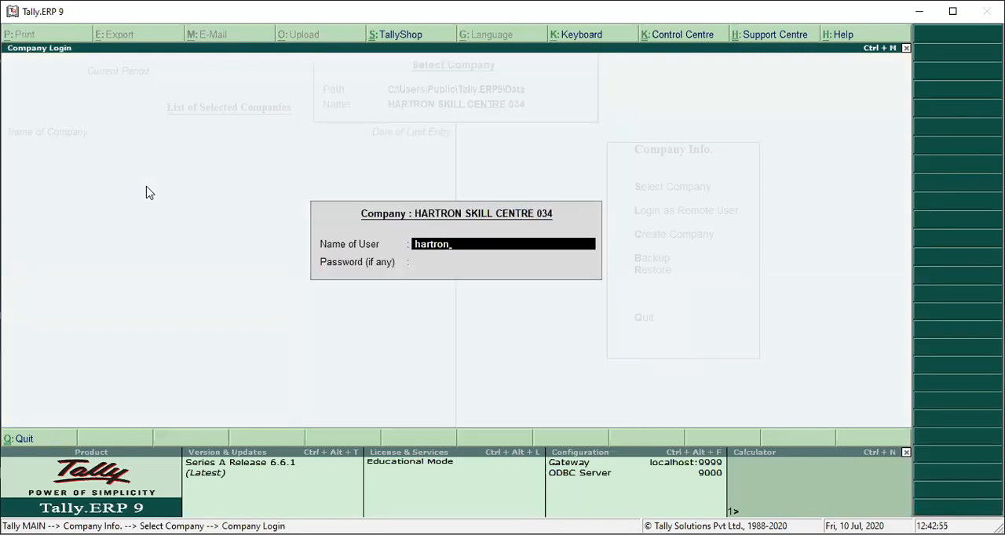
Step: Try to log in to HARTRON SKILL CENTRE 034 as hartron with a password
key(Return)
text(****)
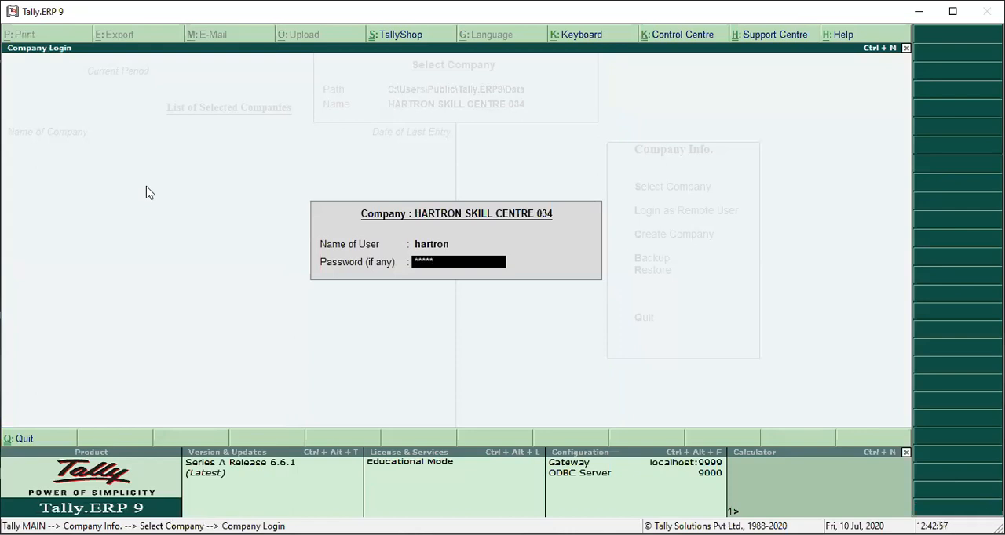
text(*******)
key(Return)
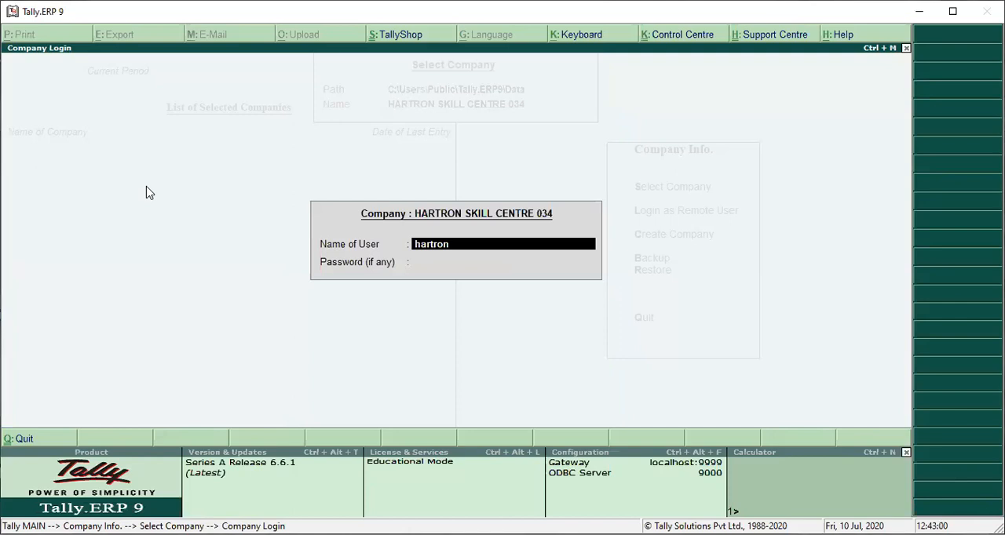
Step: Keep hartron as the user name, enter the administrator password again, and log in to the company
key(Return)
text(*)
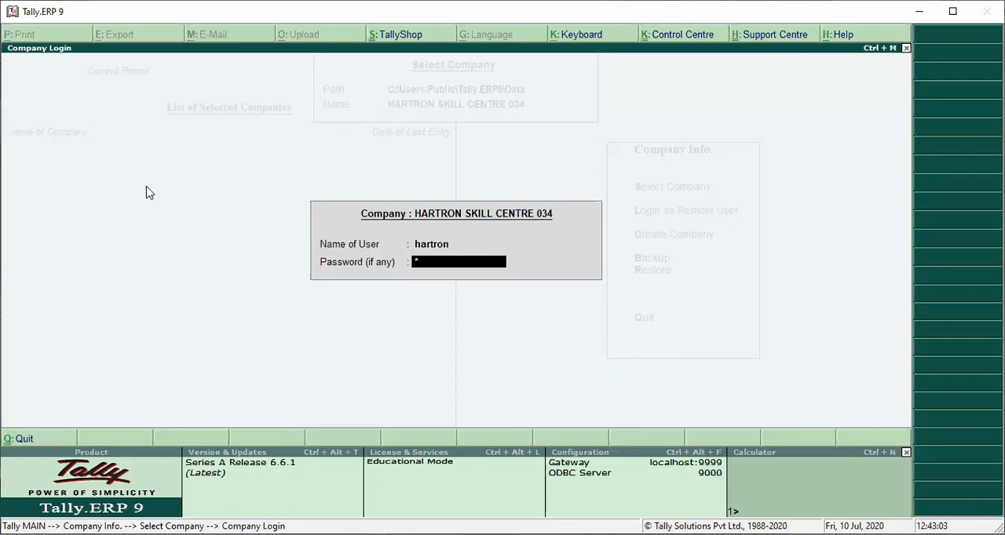
key(Return)
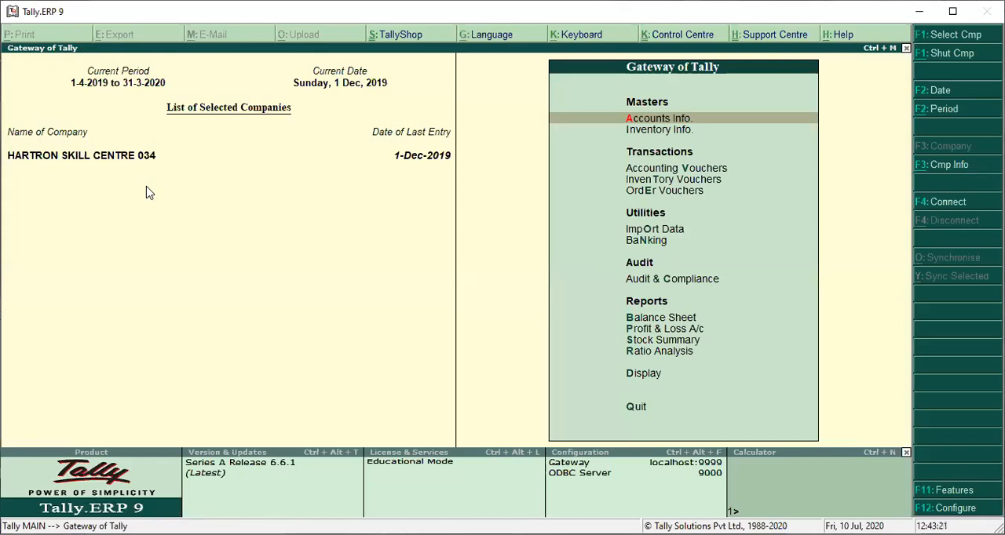
Step: Reopen the Users and Passwords list in Security Control and go to a new row below the Owner entry
key(alt+F3)
key(Down)
key(Down)
key(Down)
key(Down)
key(Down)
key(Down)
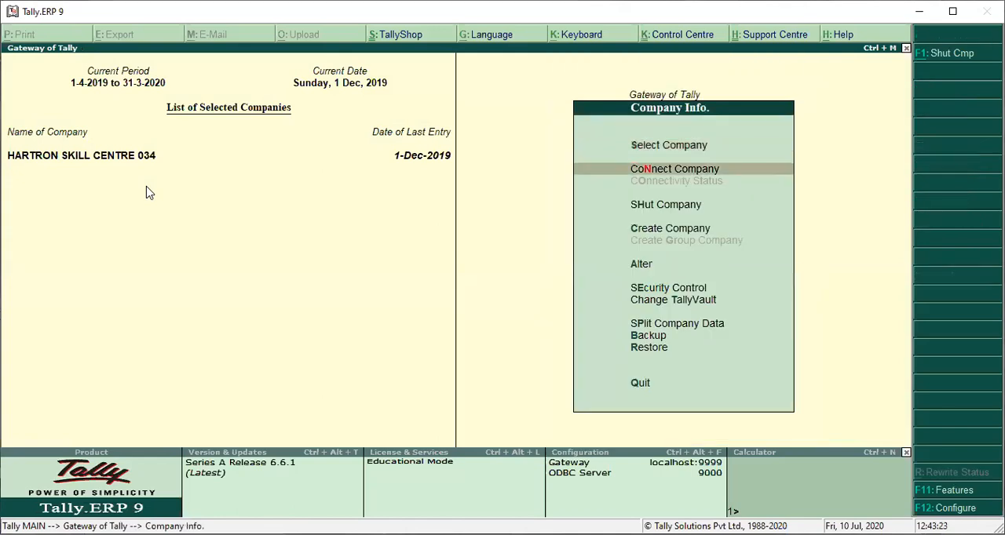
key(Up)
key(Return)
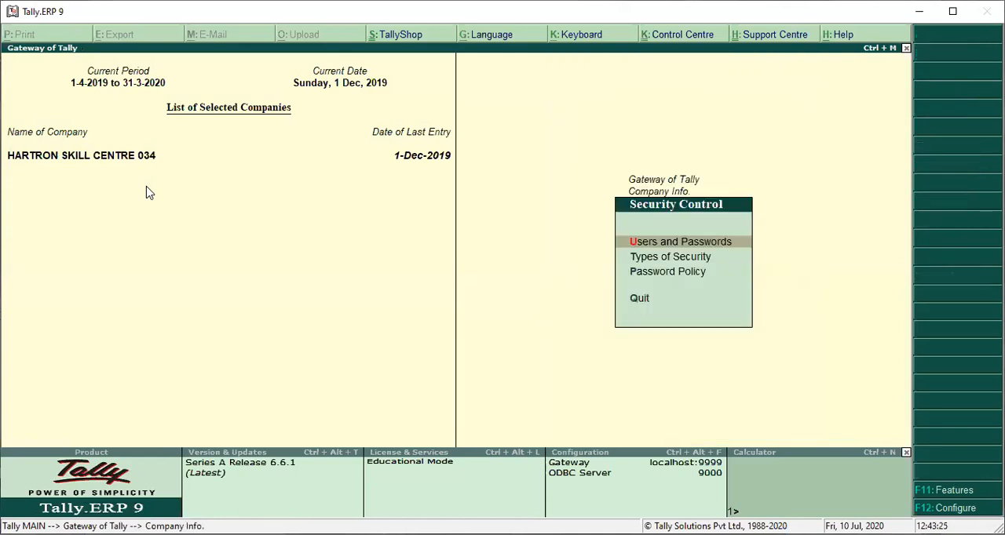
key(Down)
key(Up)
key(Return)
key(Return)
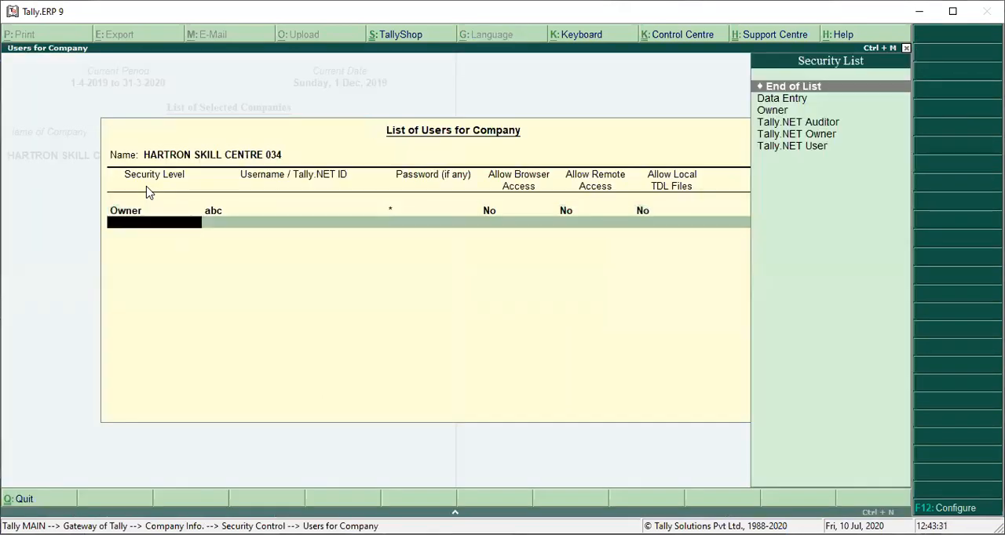
key(BackSpace)
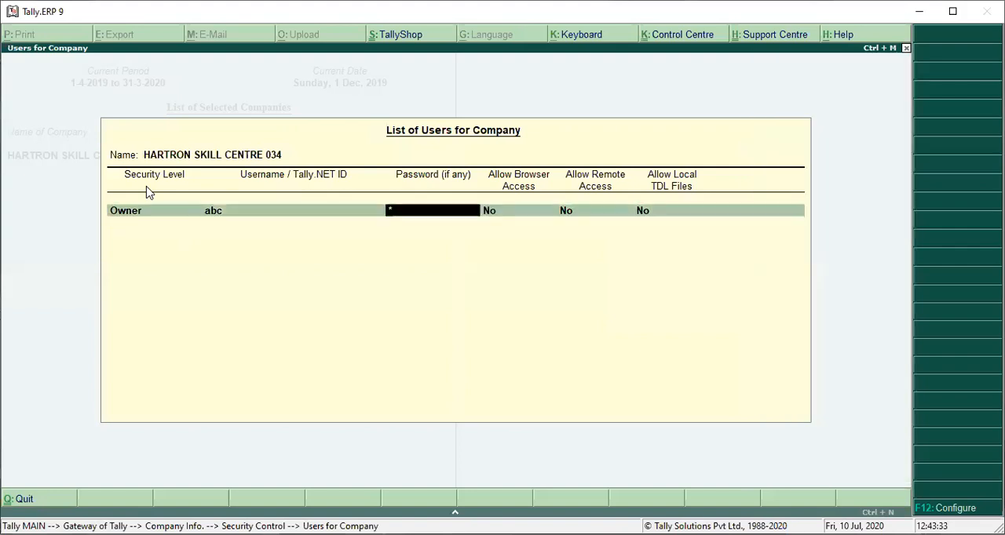
key(Return)
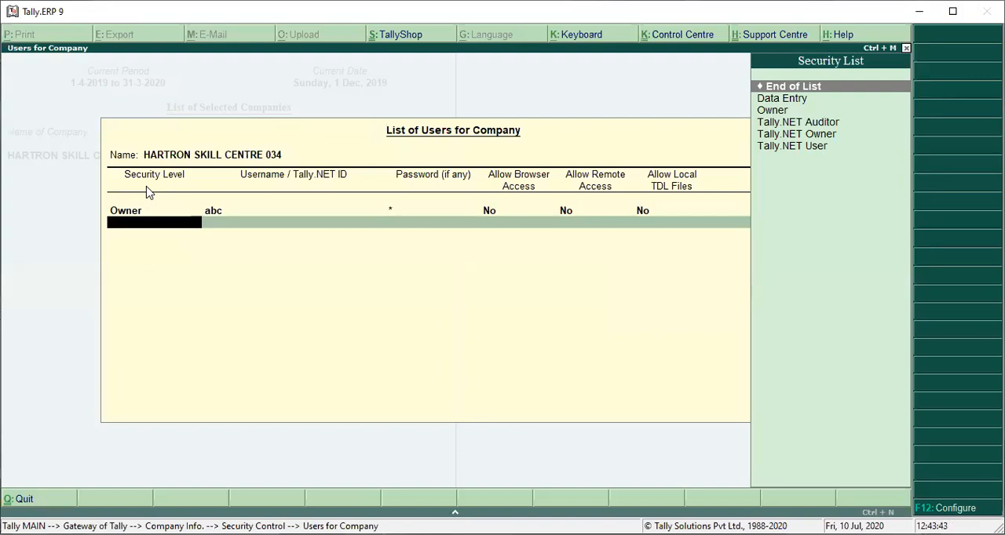
Step: Add a user with the Data Entry security level and name it abcd
key(Down)
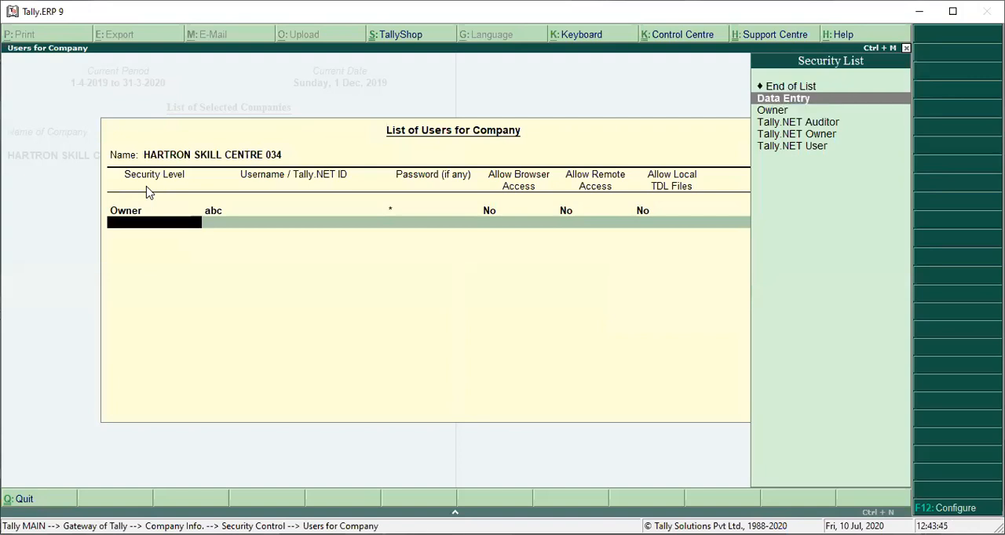
key(Return)
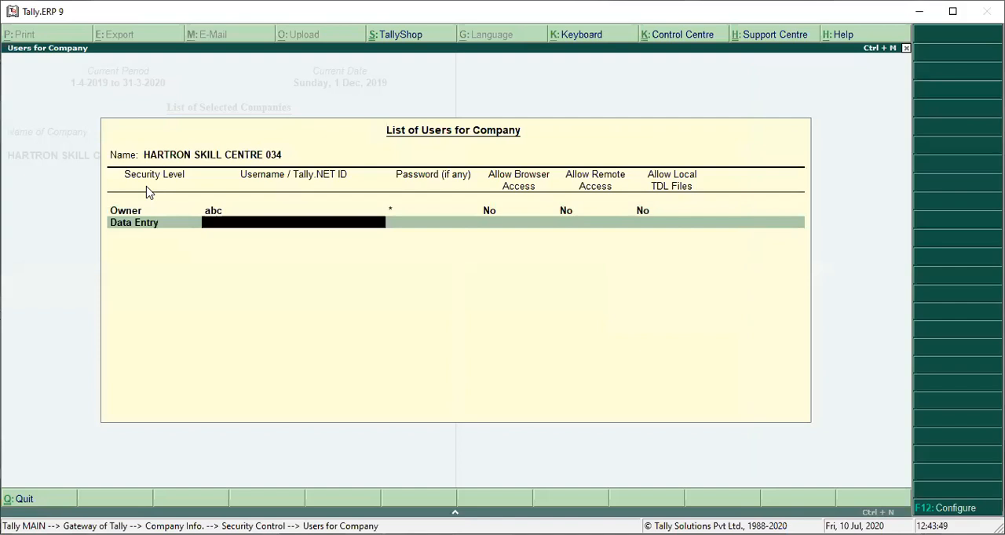
text(abcd)
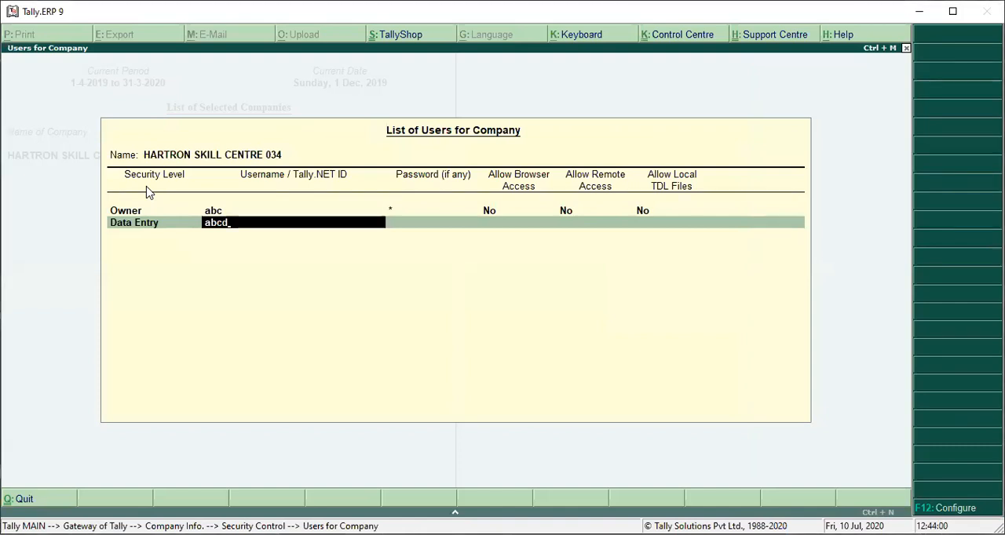
Step: Enter a password for the Data Entry user abcd, end the list, and accept the company's users
key(Return)
text(abcd)
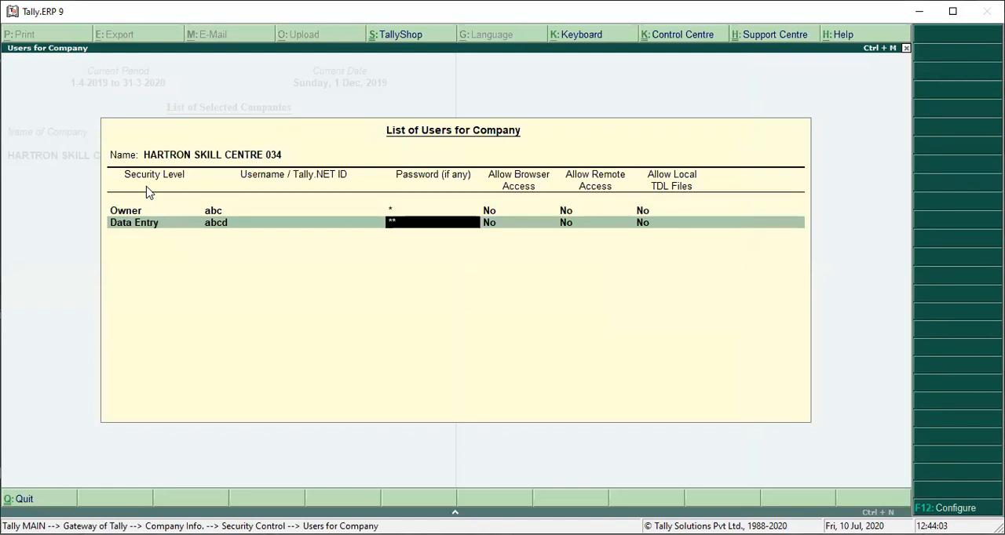
text(abcd)
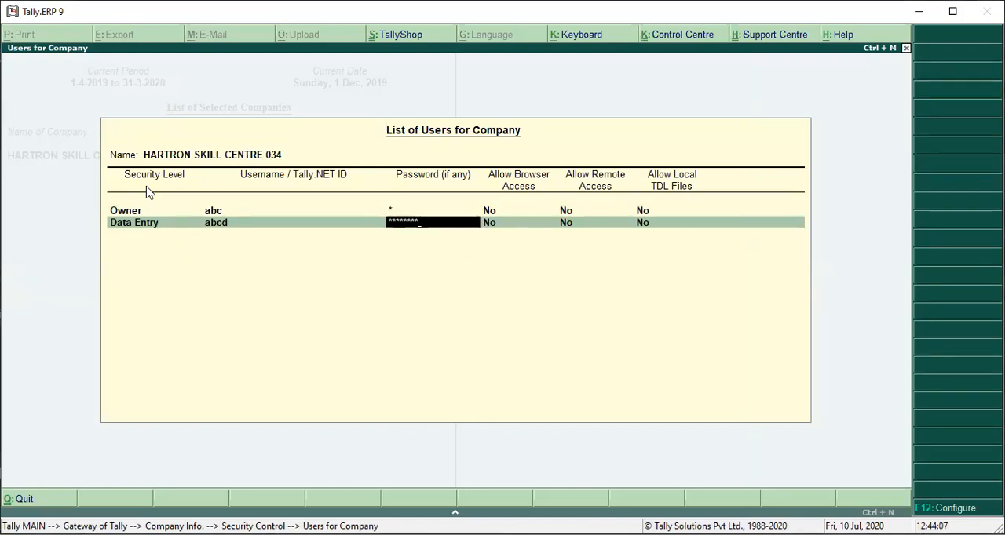
key(Return)
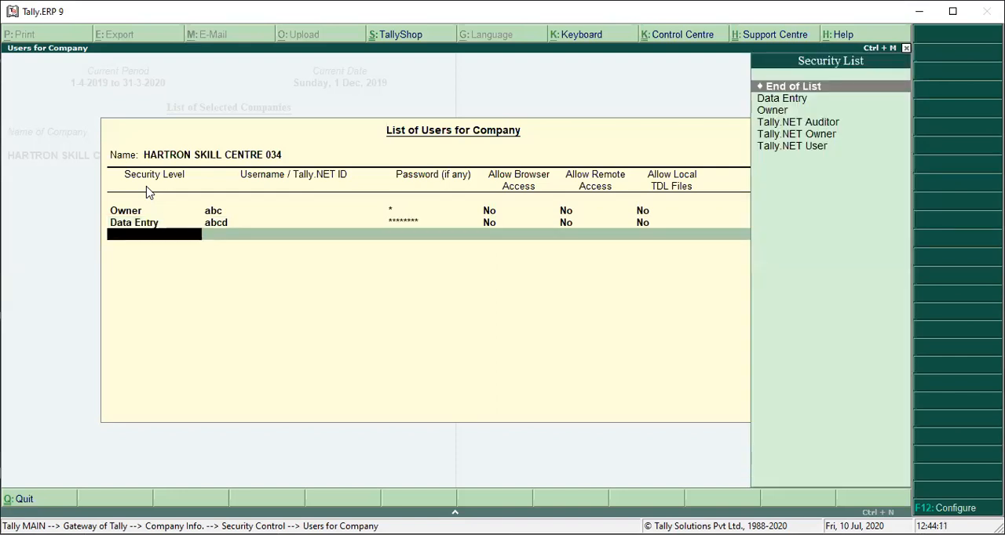
key(Return)
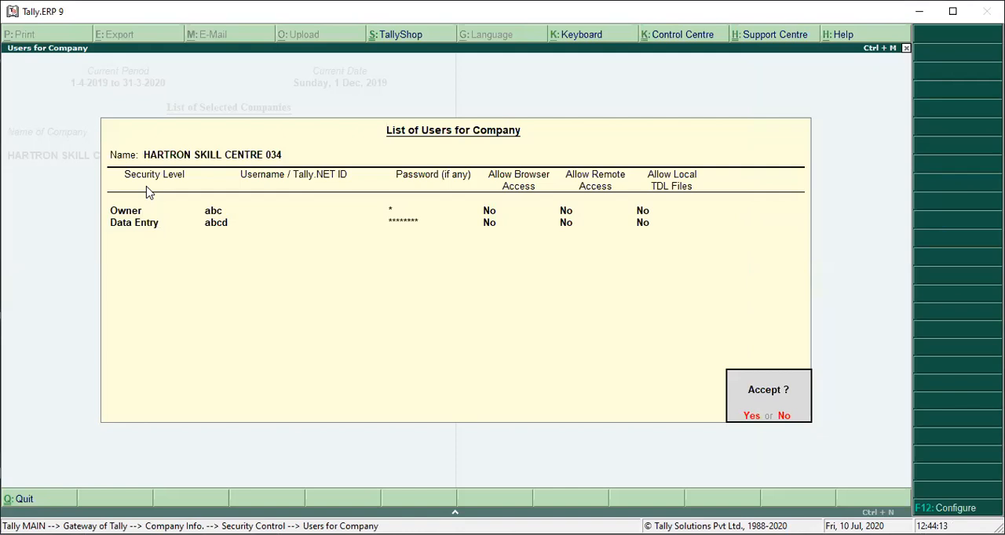
click(149, 193)
key(Return)
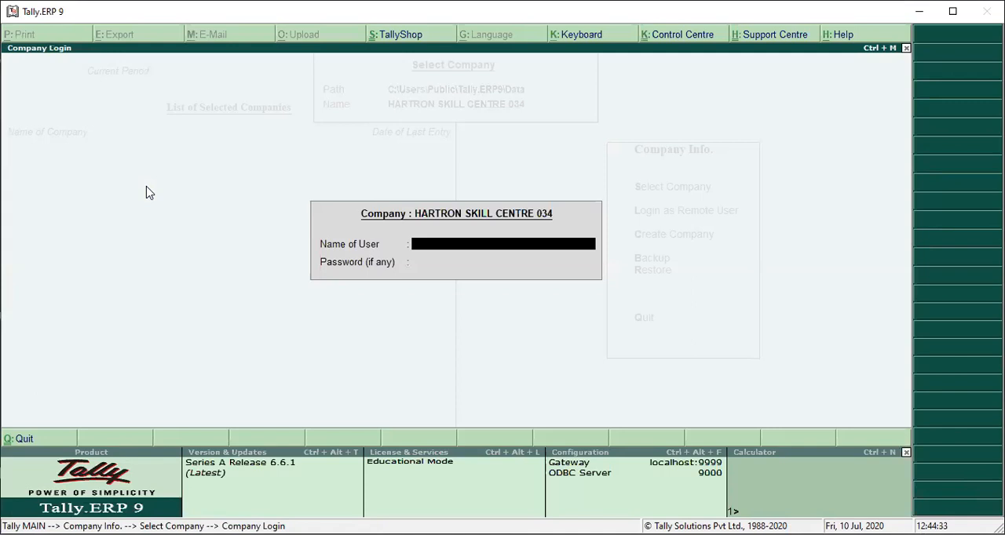
Step: Log in to HARTRON SKILL CENTRE 034 as the Data Entry user abcd with that user's password
text(abcd)
key(Return)
text(*)
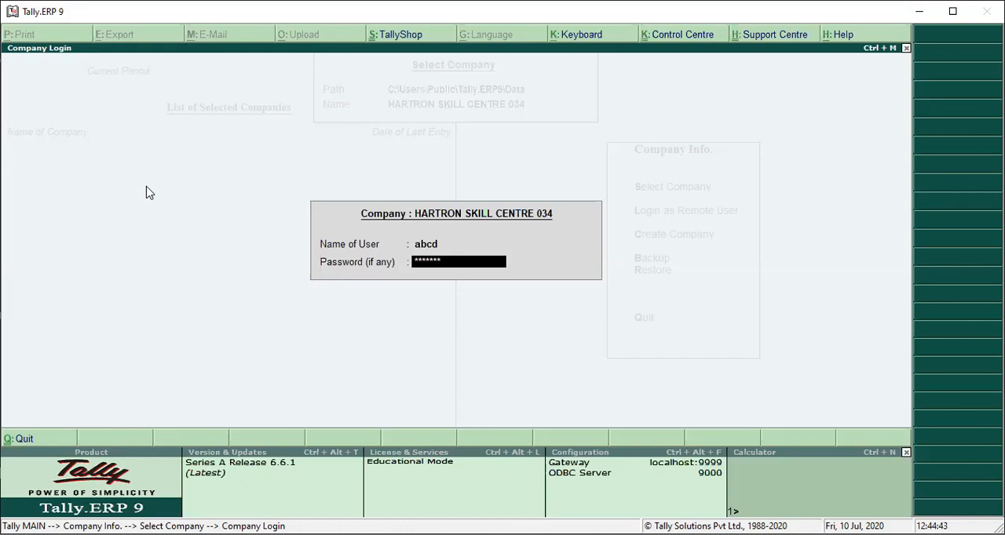
key(Return)
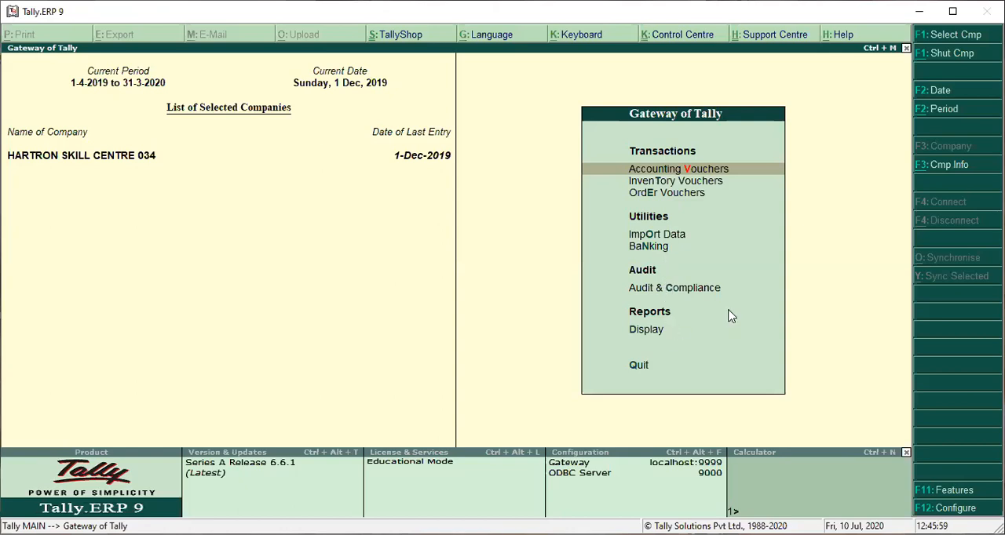
Step: Shut the open company, reselect HARTRON SKILL CENTRE 034 and enter hartron as the login user name
key(alt+F3)
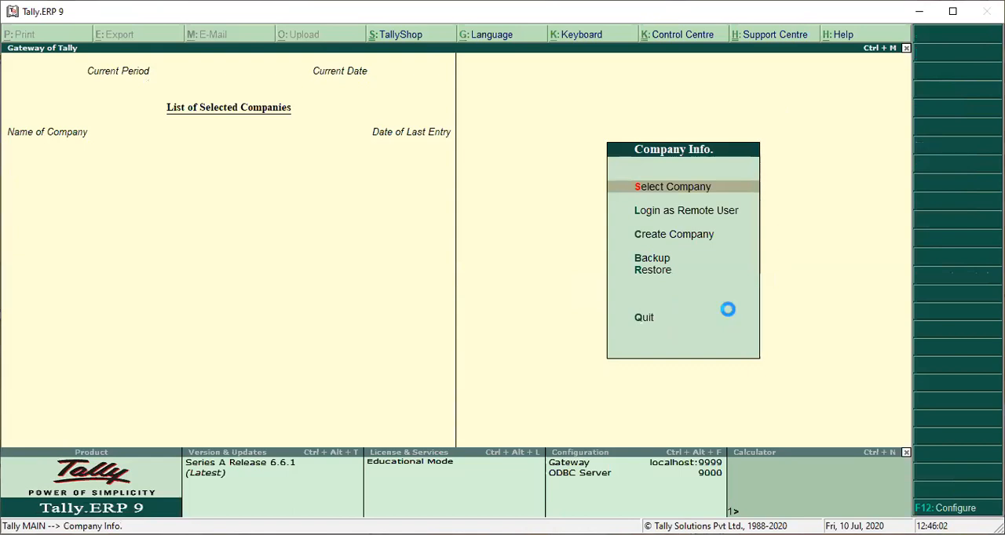
key(Return)
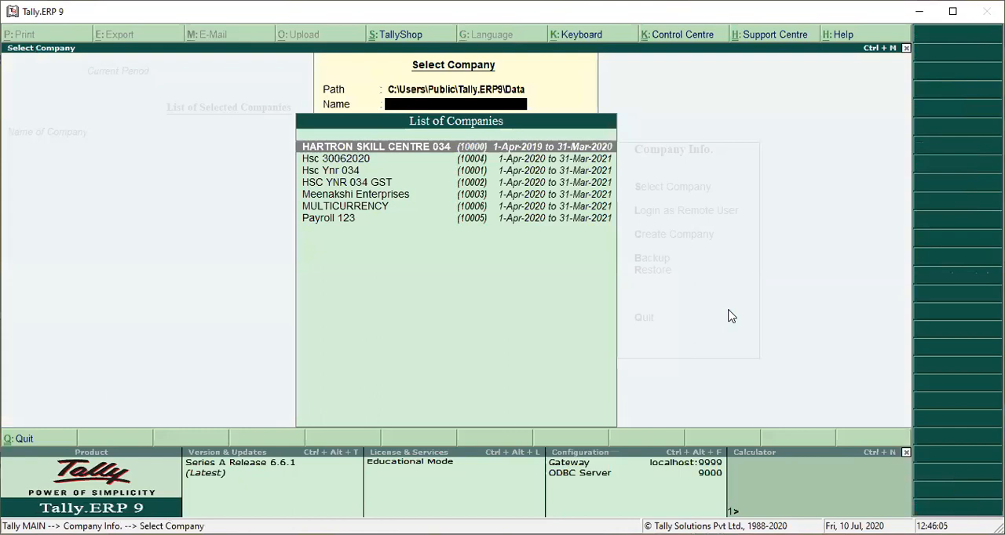
key(Return)
text(h)
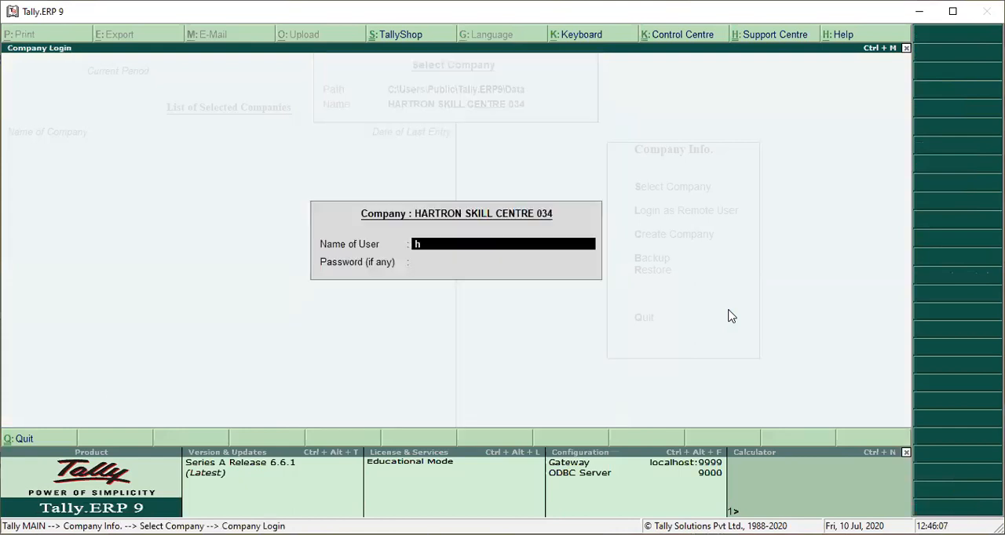
text(artron)
key(Return)
Step: Enter the account password for the user hartron and log in to the company, retrying the password if needed
text(1234)
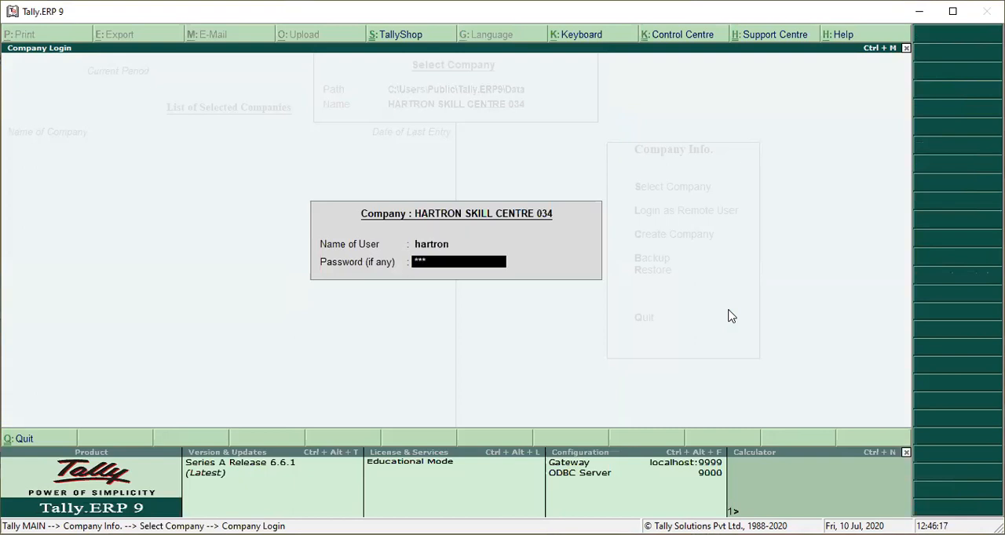
text(567890)
key(Return)
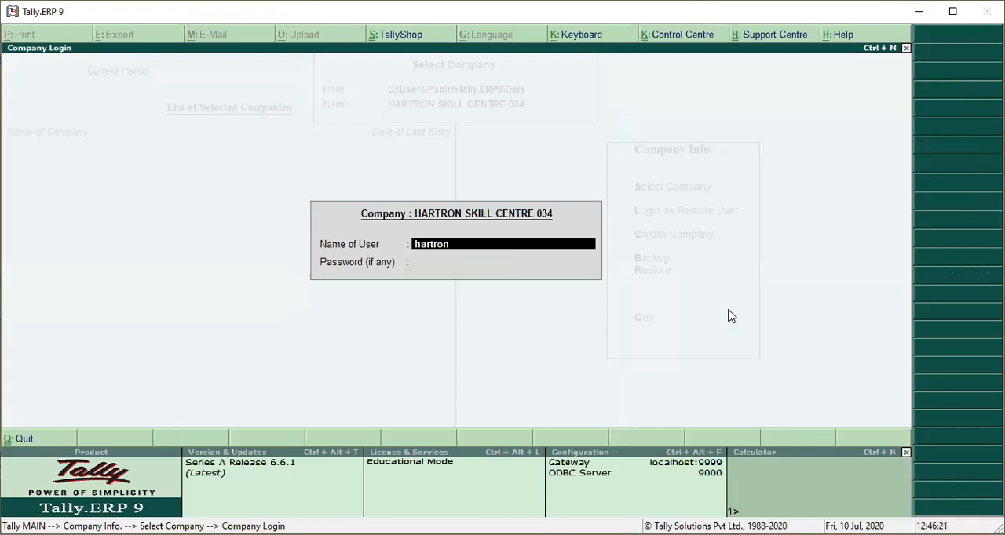
key(Return)
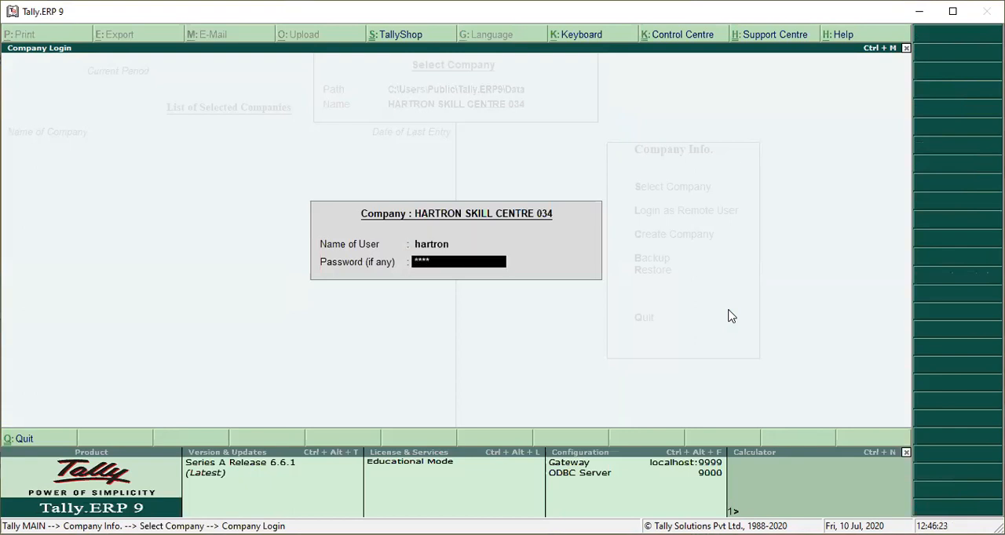
text(123456789)
key(Return)
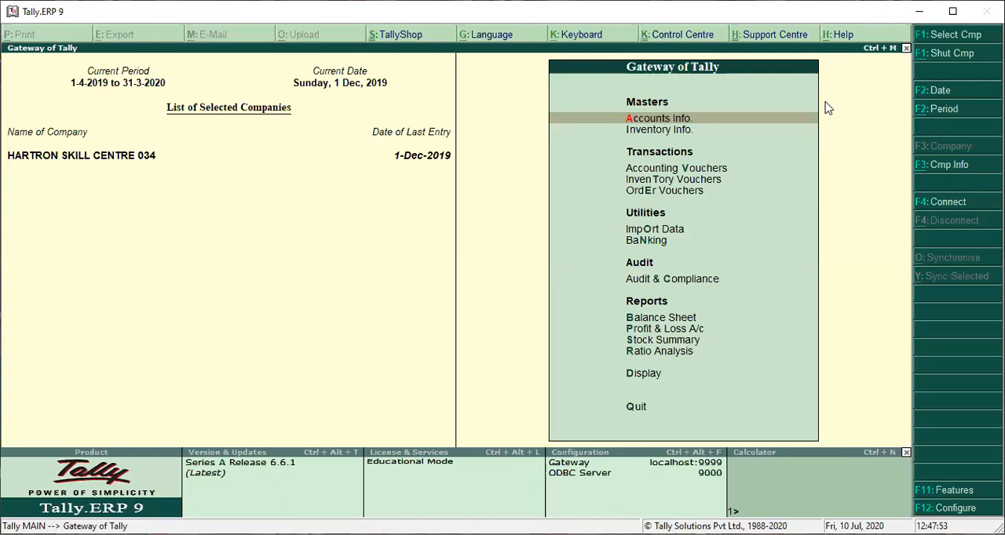
Step: Open the Data Entry security level from the Types of Security list in the company's Security Control
key(alt+F3)
key(Down)
key(Down)
key(Down)
key(Down)
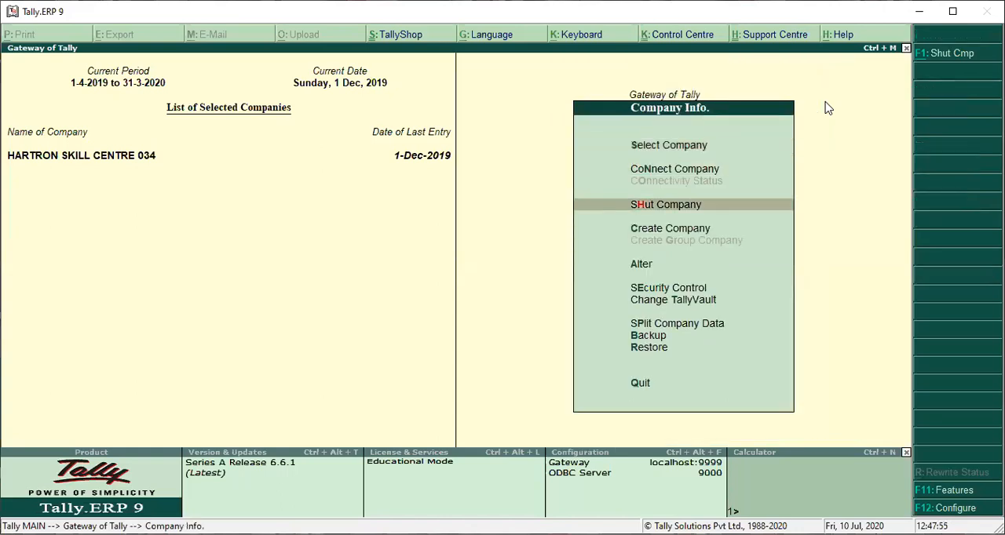
key(Down)
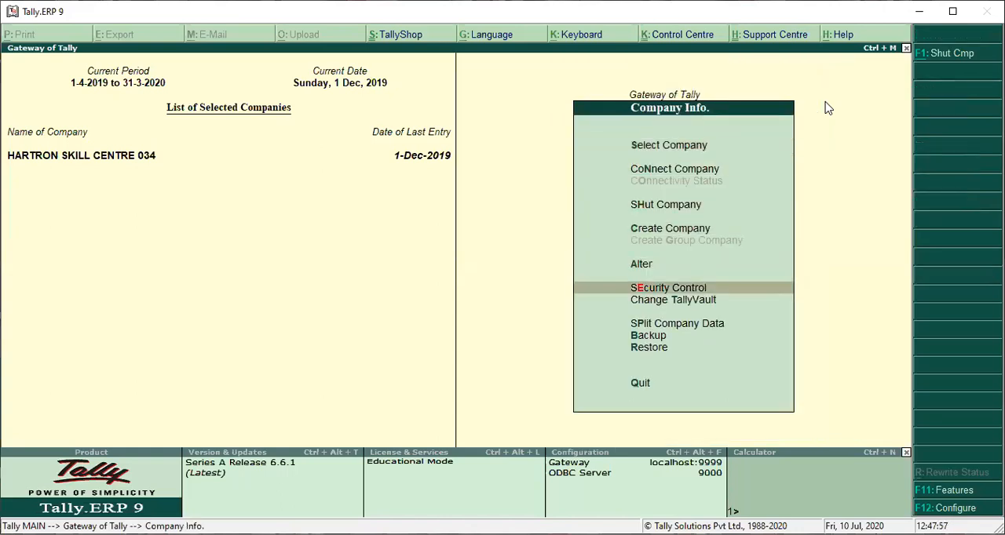
key(Return)
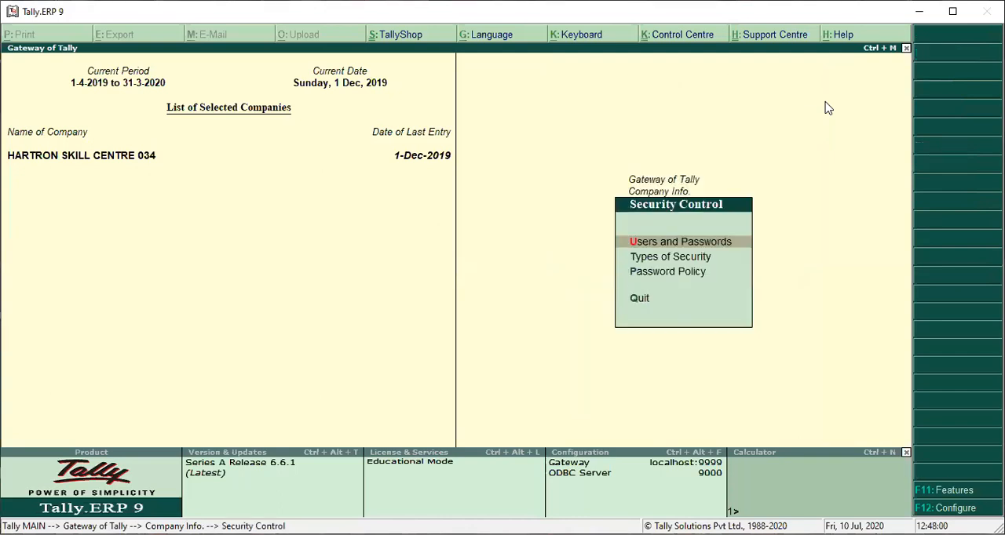
key(Down)
key(Return)
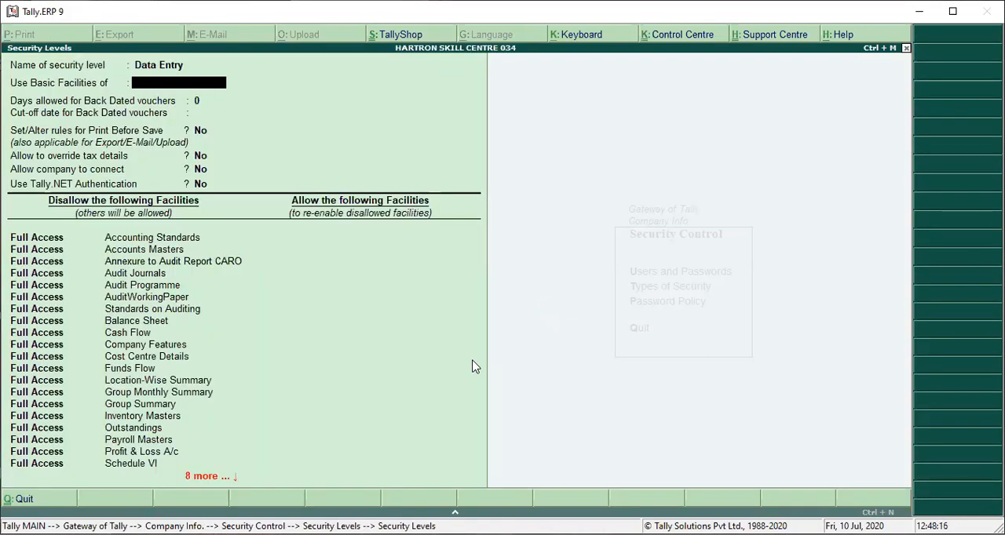
Step: Use the basic facilities of Data Entry for this security level and proceed to its disallowed facilities
key(Return)
key(Return)
key(Return)
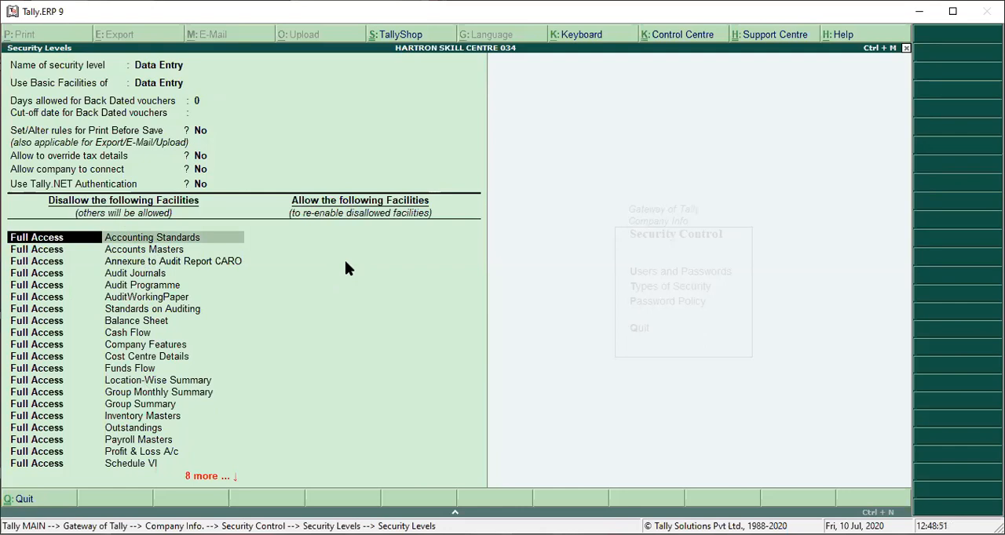
Step: Examine the full list of facilities disallowed for the Data Entry security level
key(Down)
key(Down)
key(Down)
key(Down)
key(Down)
key(Down)
key(Down)
key(Down)
key(Down)
key(Down)
key(Down)
key(Down)
key(Down)
key(Down)
key(Down)
key(Down)
key(Down)
key(Down)
key(Down)
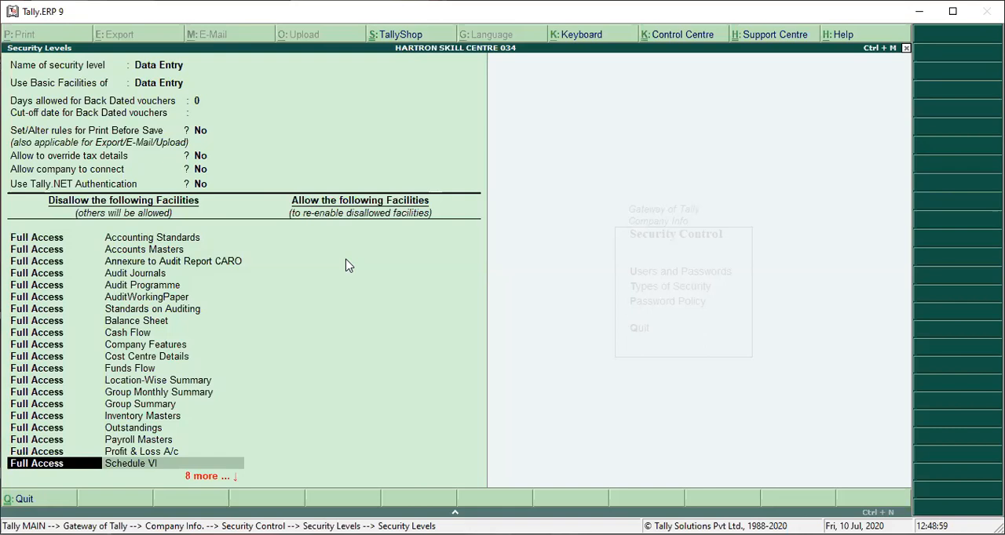
key(Down)
key(Down)
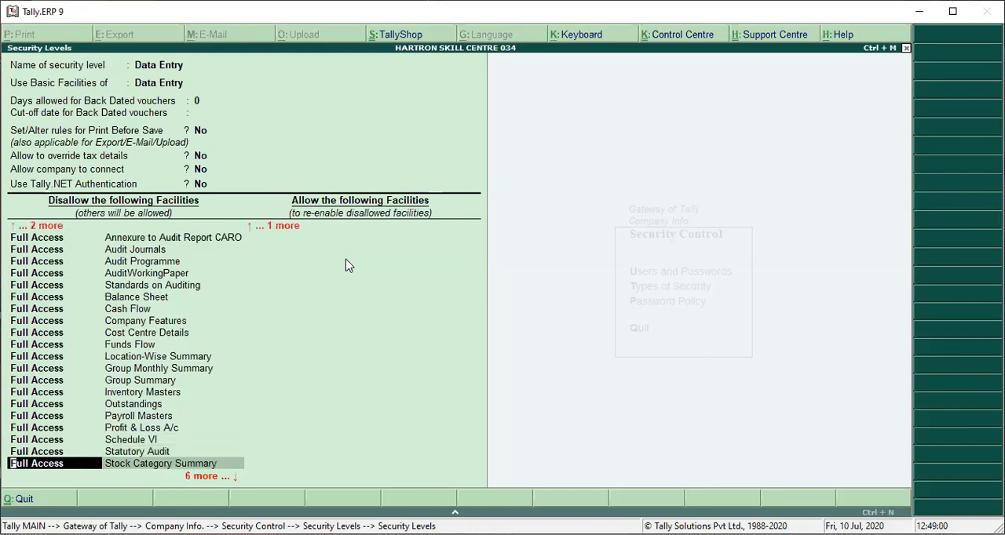
key(Down)
key(Down)
key(Down)
key(Down)
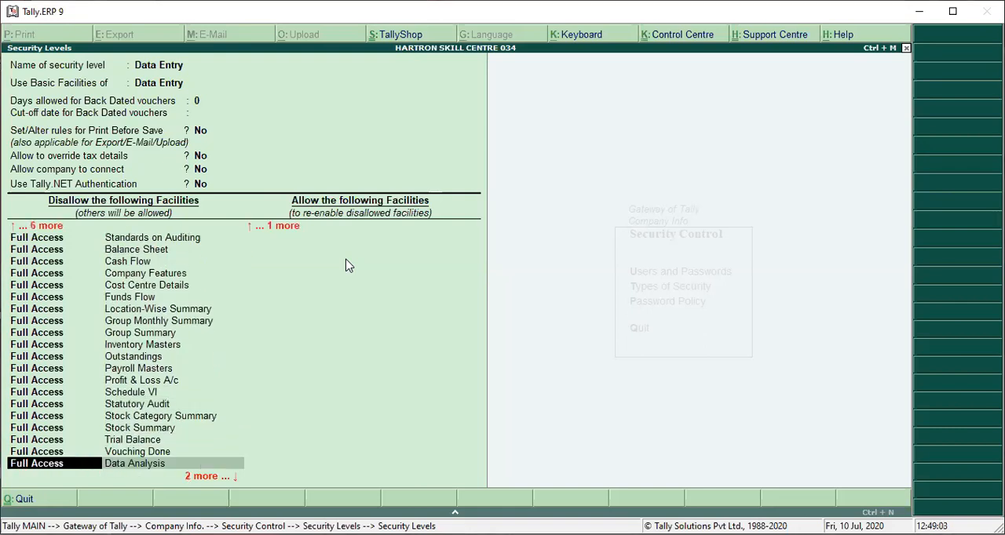
key(Down)
key(Down)
key(Down)
Step: Allow the Data Entry level Create access to Accounts Masters
key(Return)
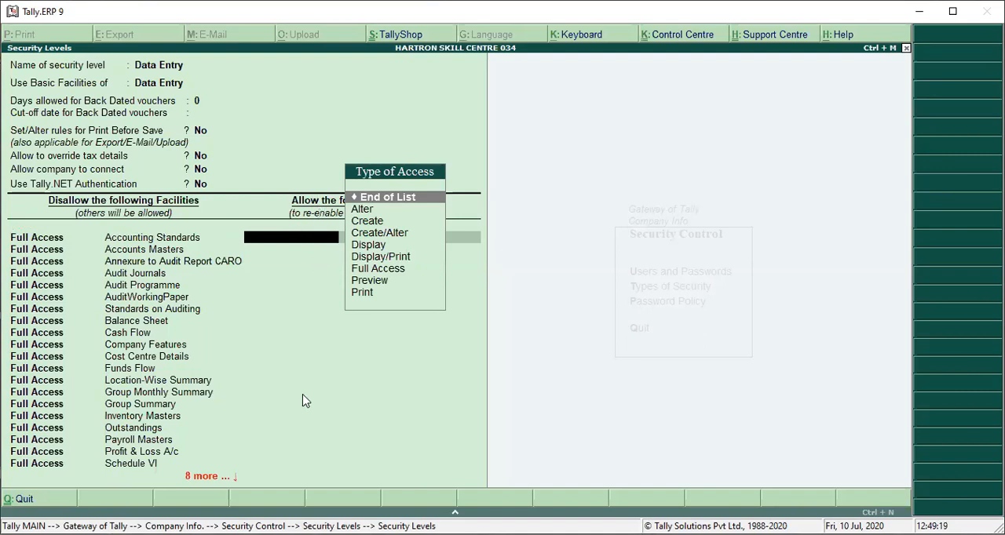
key(Down)
key(Down)
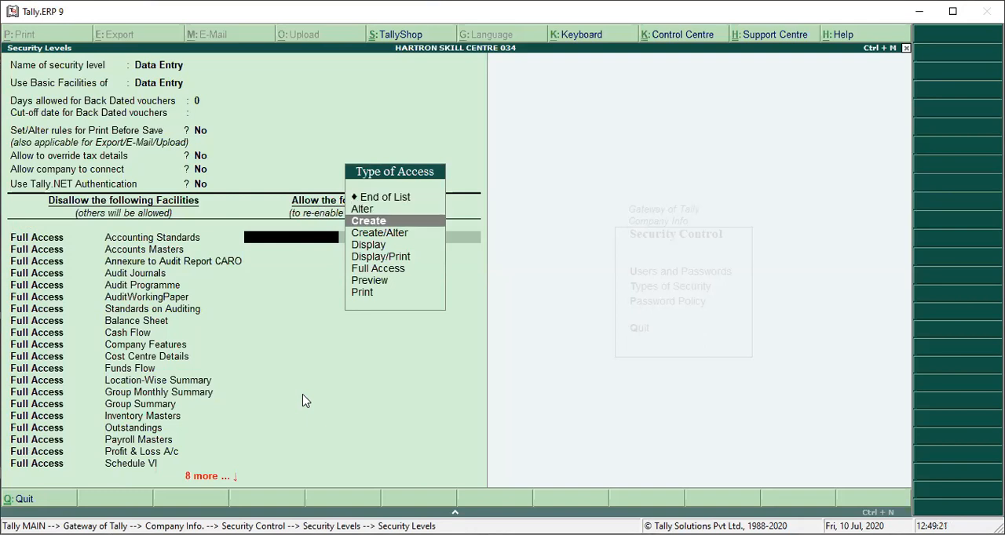
key(Up)
key(Down)
key(Return)
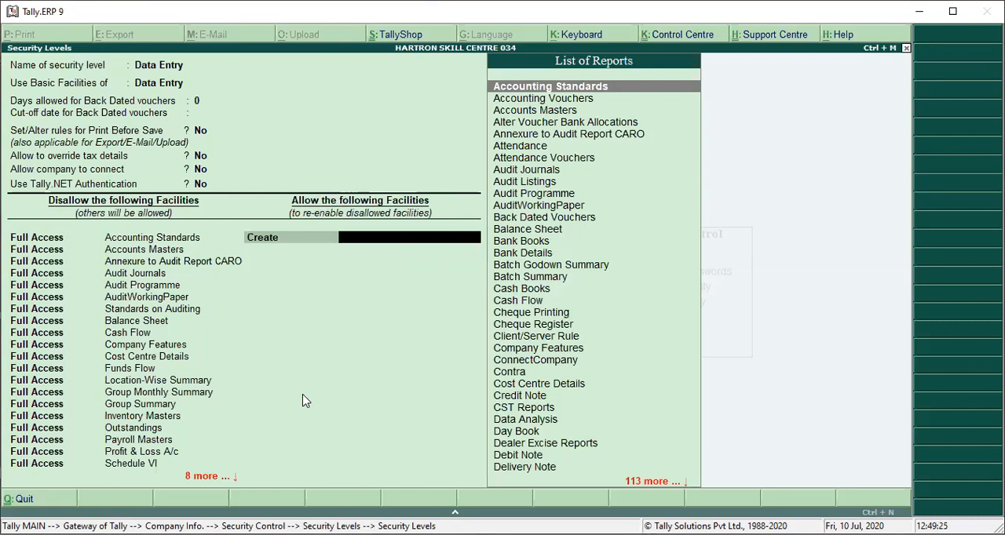
key(Down)
key(Down)
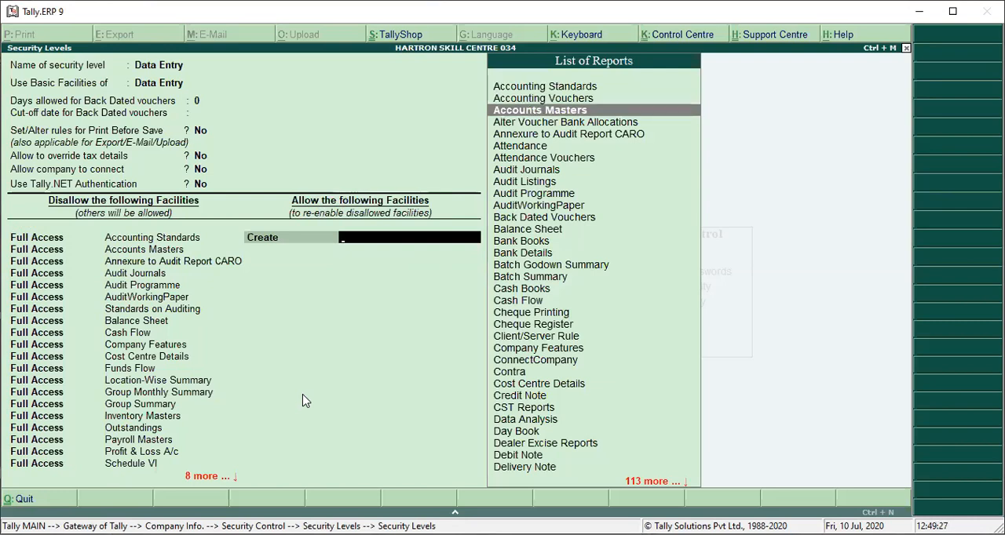
key(Return)
Step: Allow the Data Entry level Create access to Accounting Vouchers in the second allowed-facilities row
key(Down)
key(Down)
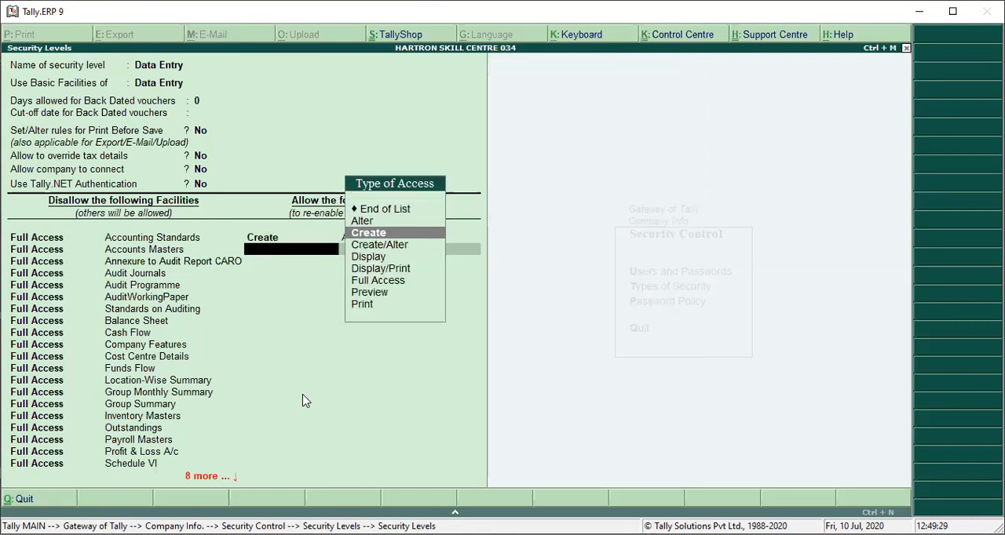
key(Return)
key(Down)
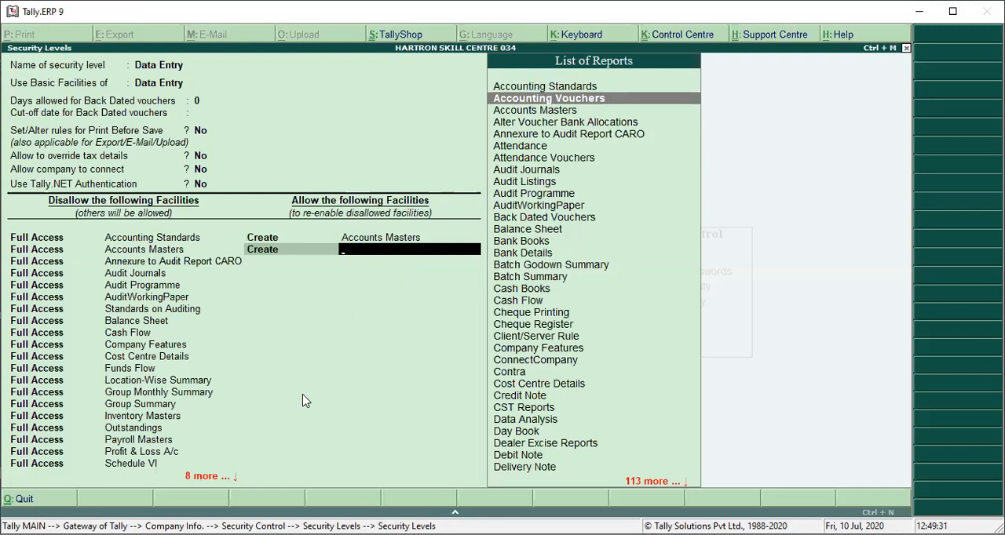
key(Return)
Step: Add a third allowed-facilities row with Create access, again for Accounting Vouchers
key(Down)
key(Down)
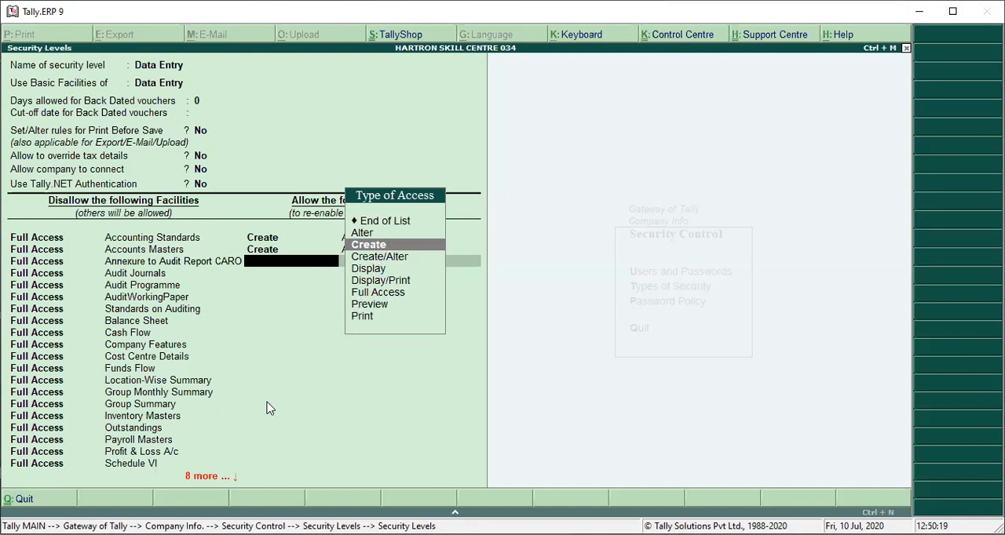
key(Return)
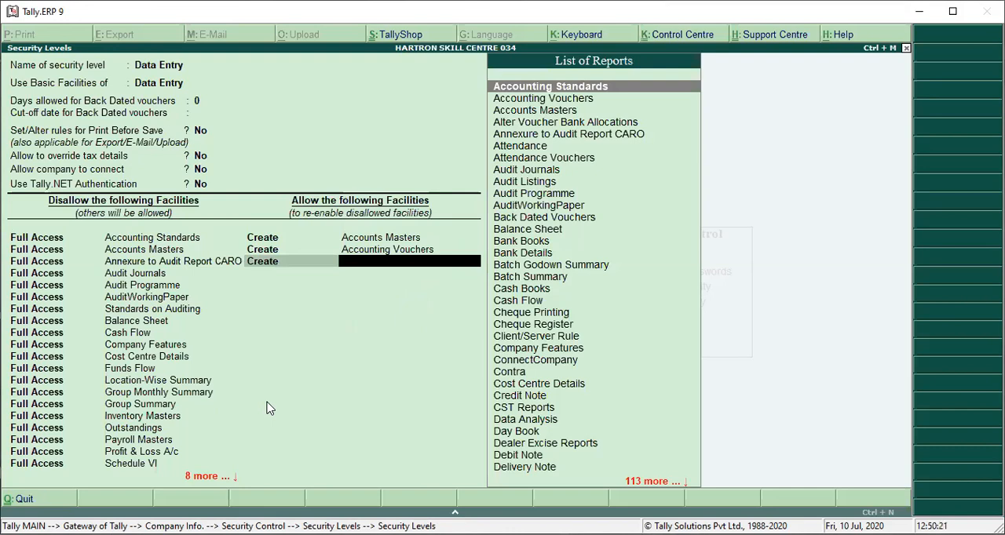
key(Return)
key(Down)
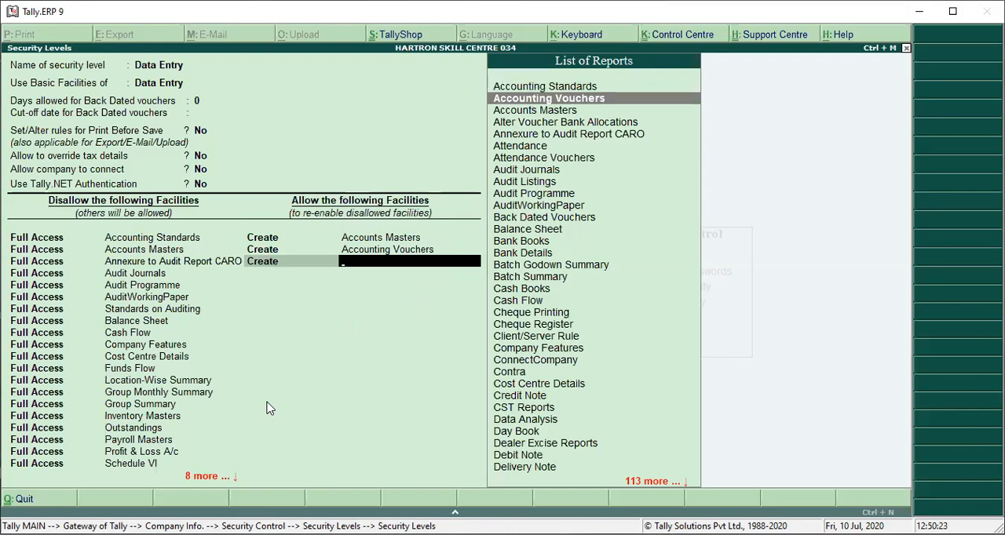
key(Return)
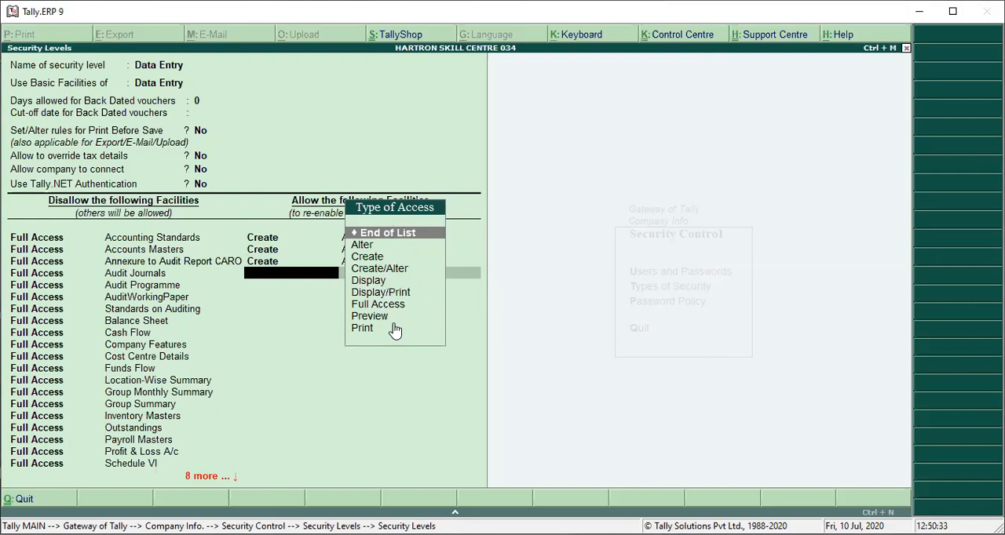
Step: Accept the Data Entry level's settings and return from the security levels to the Gateway of Tally
key(ctrl+a)
key(Return)
key(ctrl+a)
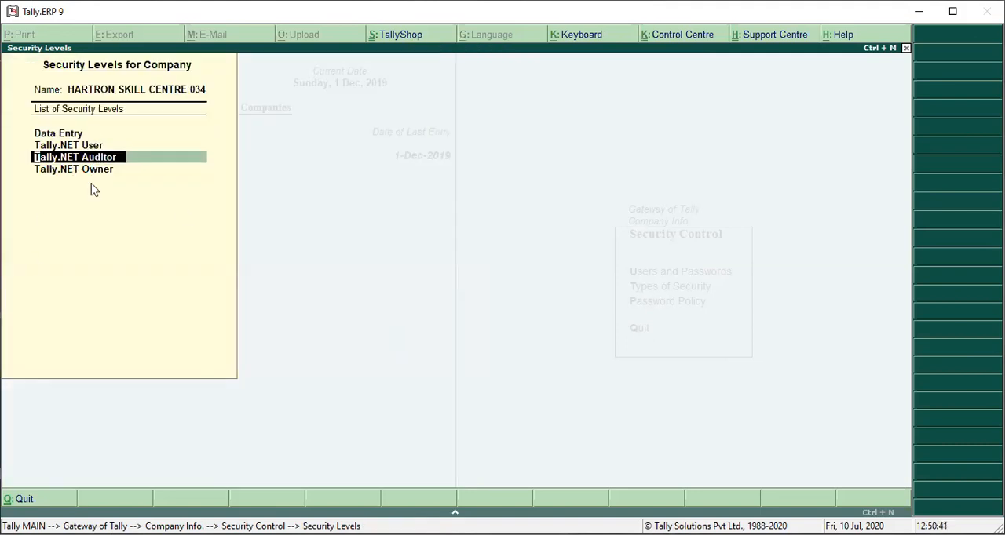
key(Return)
key(Escape)
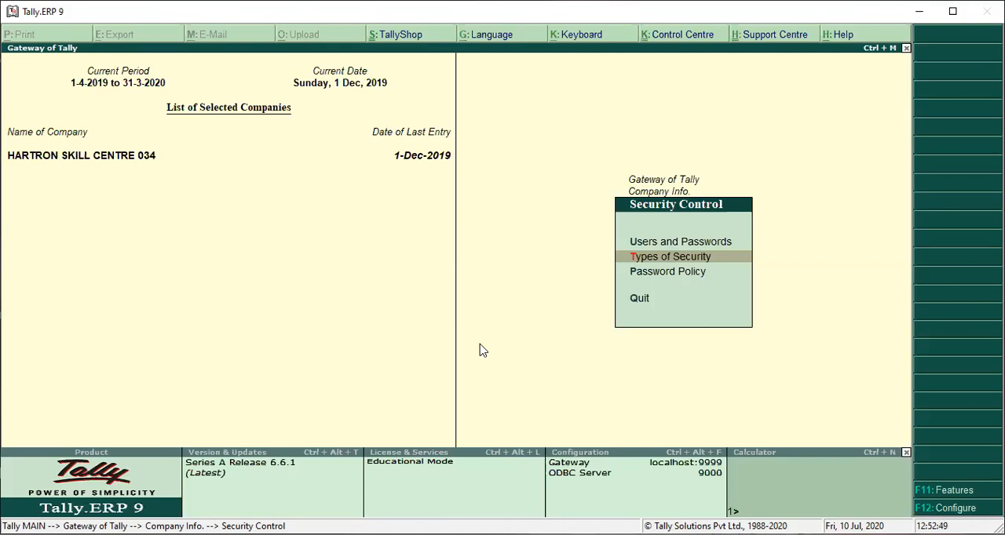
key(Escape)
key(Escape)
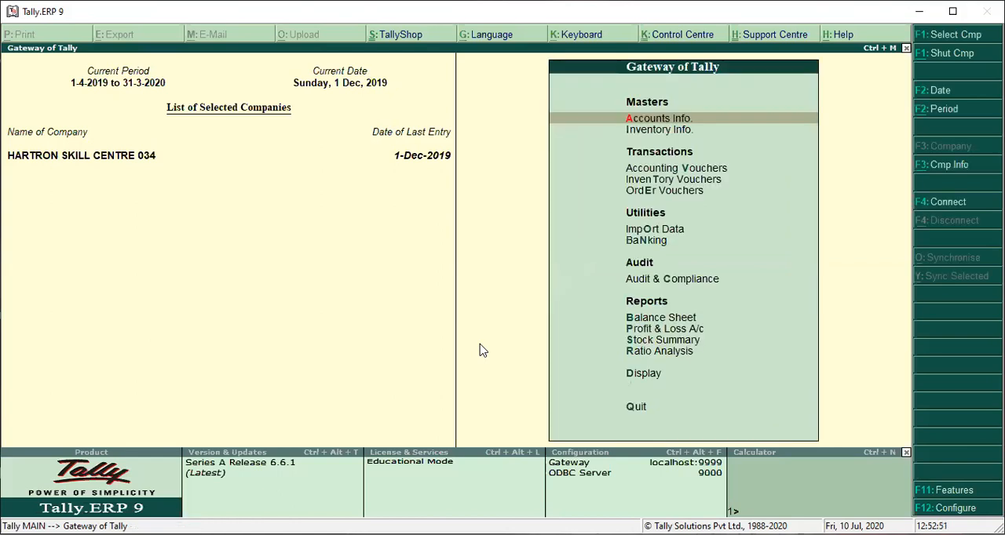
key(alt+F3)
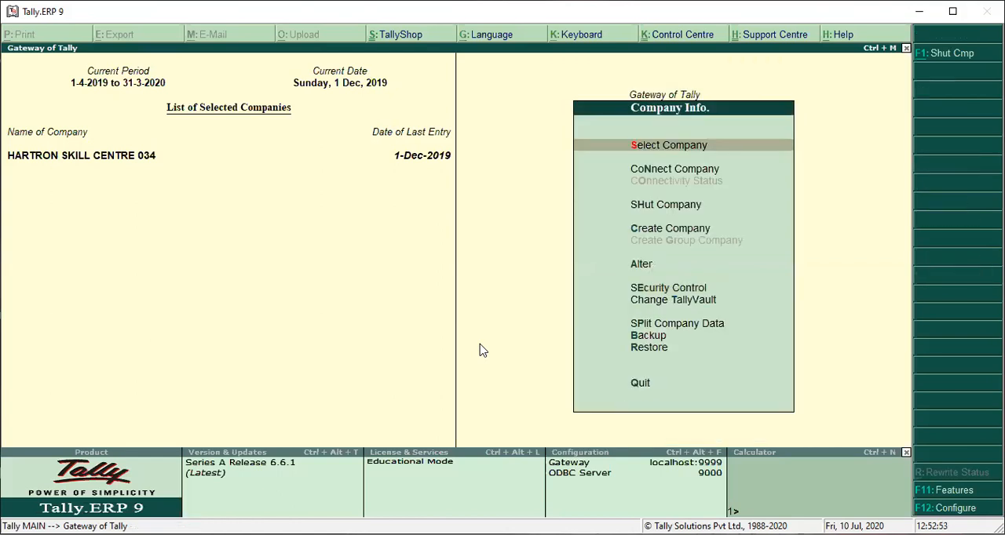
key(Down)
key(Down)
key(Down)
key(Down)
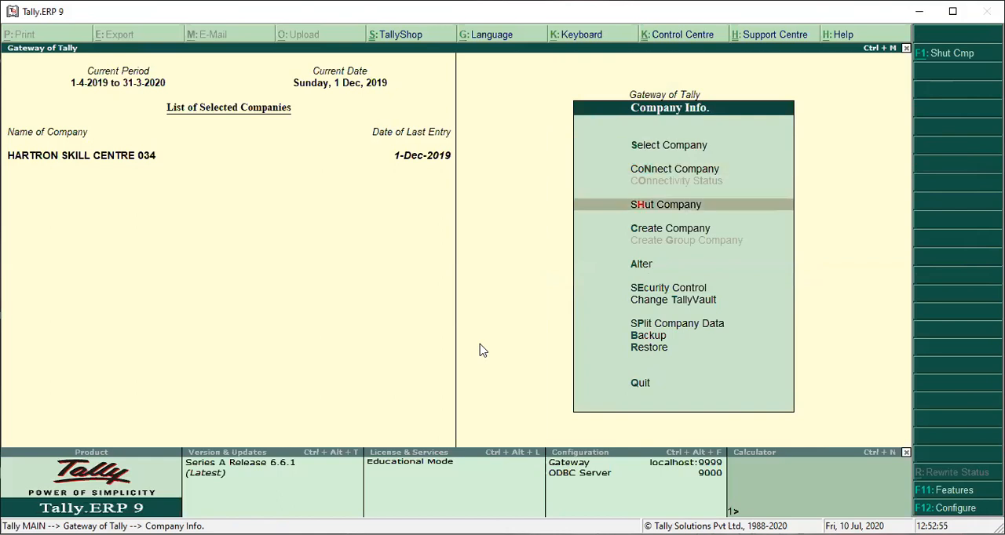
key(Up)
key(Down)
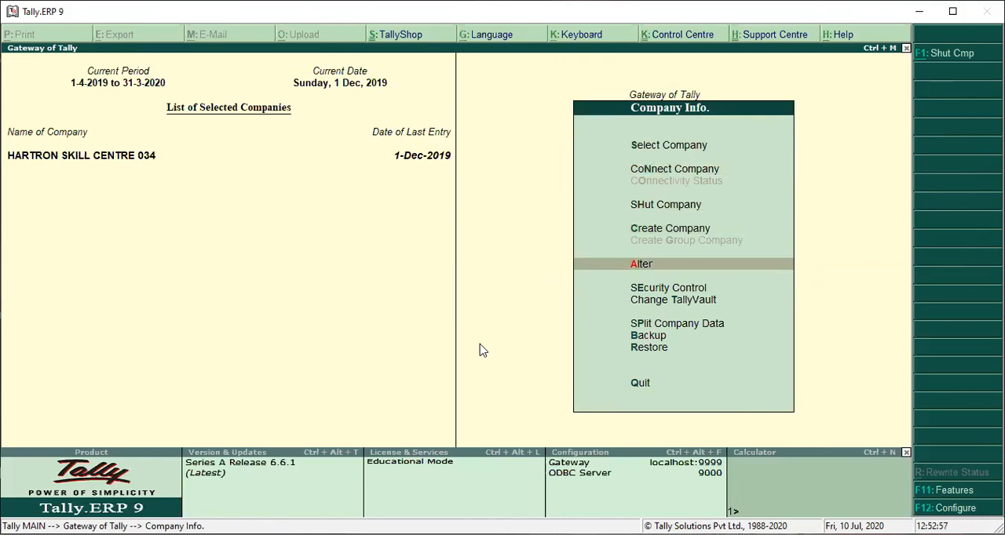
key(Escape)
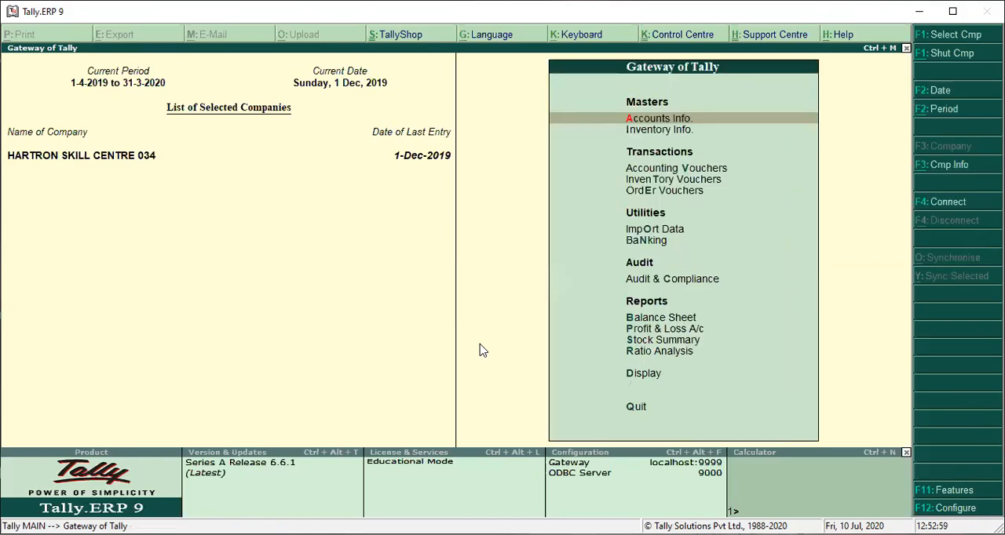
Step: Shut the company HARTRON SKILL CENTRE 034 and select it again to reach its login prompt
key(alt+F1)
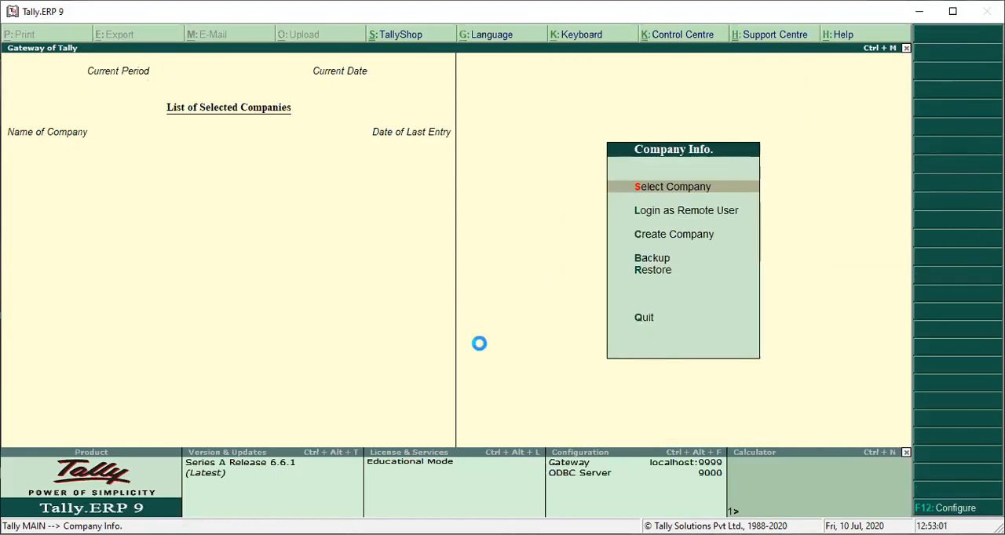
key(Return)
key(Return)
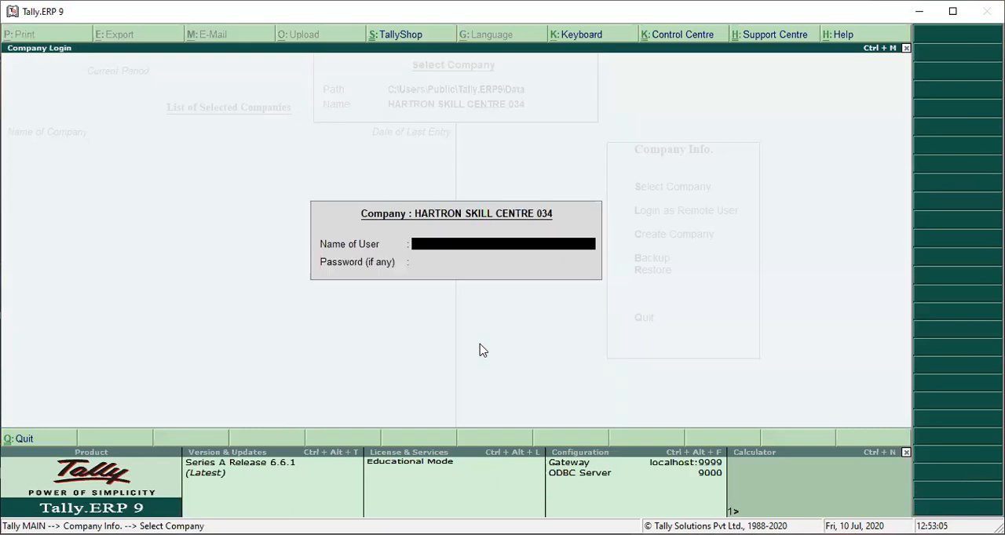
Step: Log in to HARTRON SKILL CENTRE 034 as the user abcd with the account password
text(abcd)
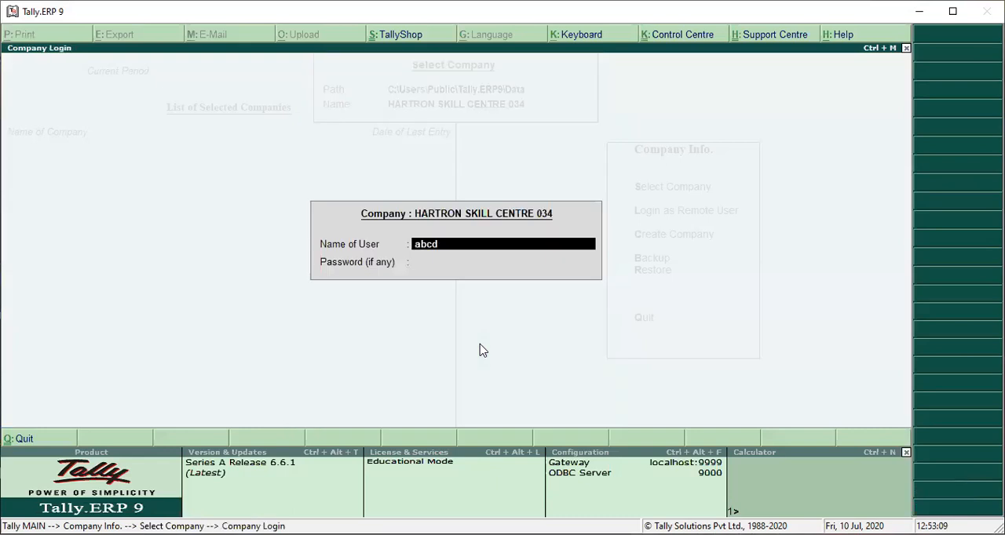
key(Return)
text(****)
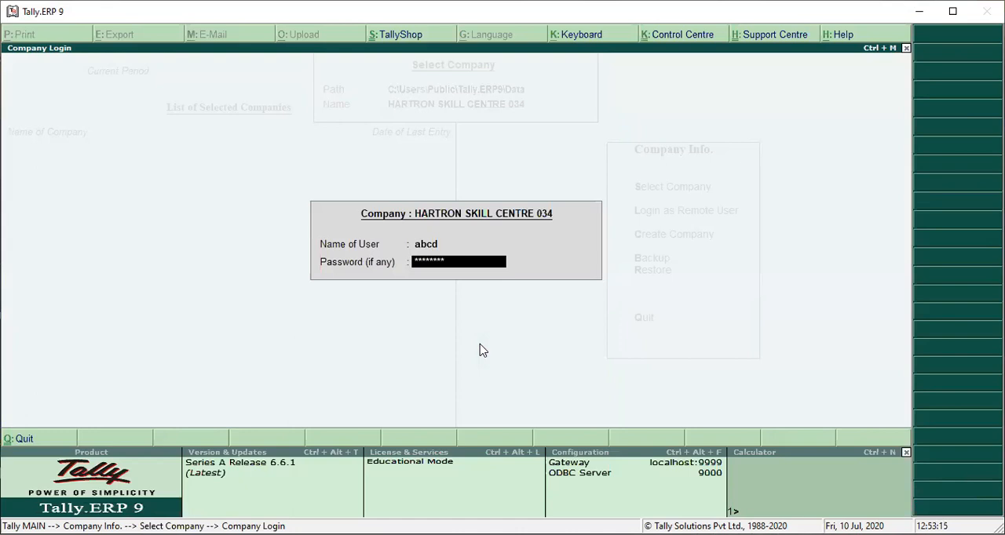
text(****)
key(Return)
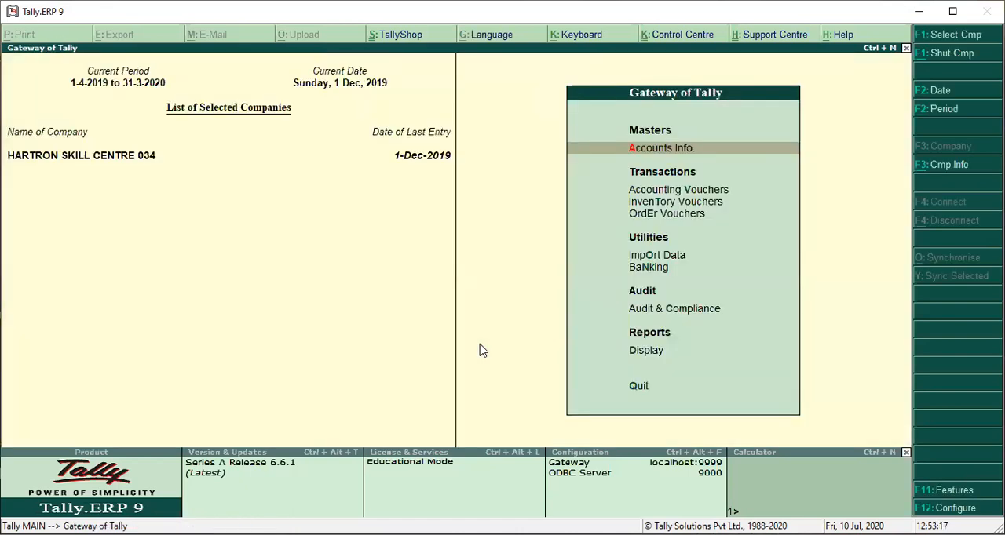
Step: Examine which masters, transactions, utilities and reports the Gateway of Tally offers the Data Entry user
key(Down)
key(Down)
key(Down)
key(Down)
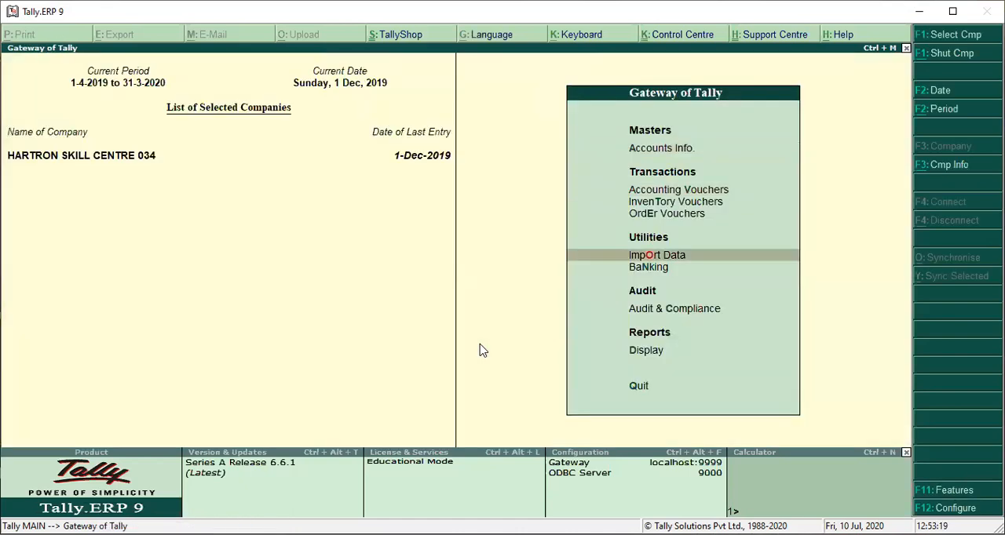
key(Down)
key(v)
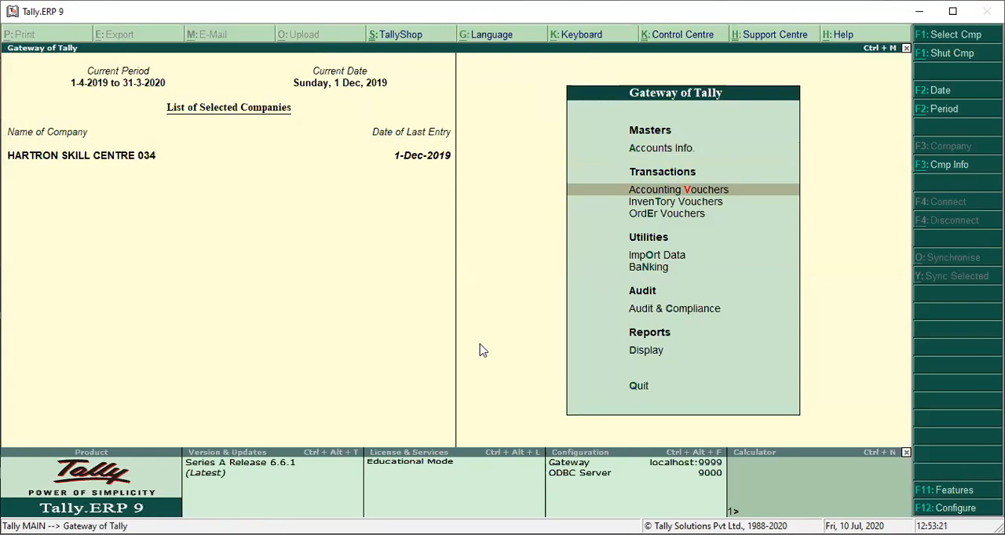
key(Up)
key(Up)
key(Down)
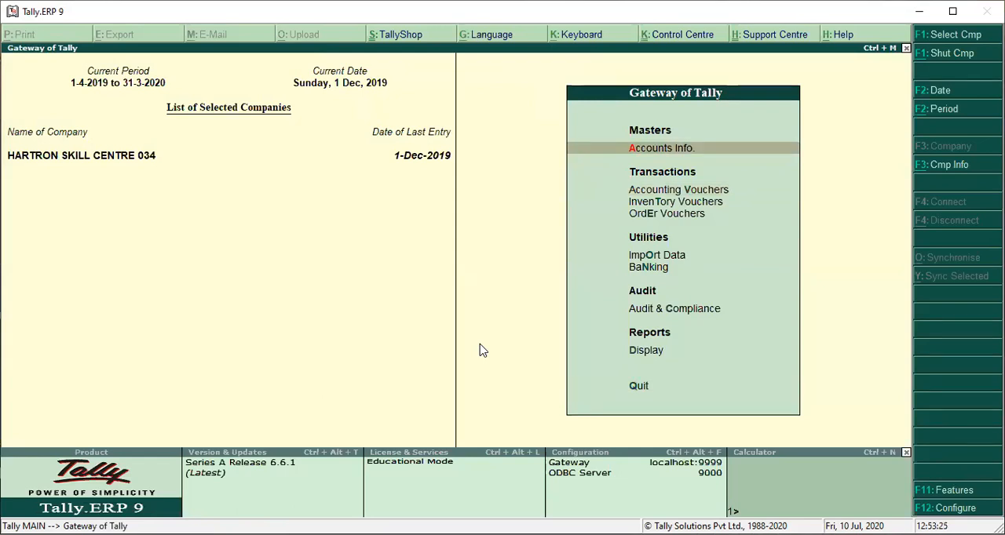
key(Down)
key(Up)
key(Up)
key(Down)
Step: Open Ledgers under Accounts Info. and check which single and multiple ledger actions the Data Entry user can choose
key(Return)
key(Down)
key(Return)
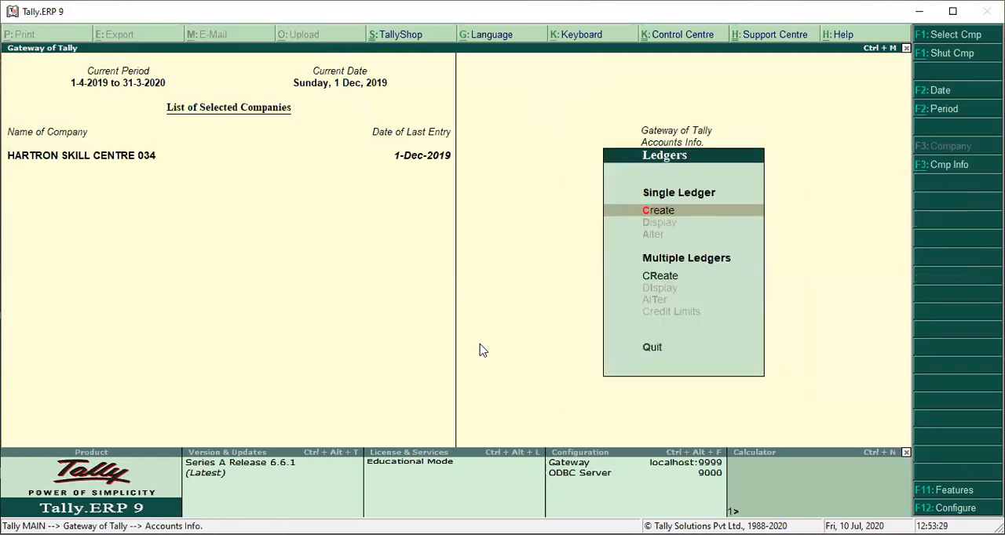
key(Down)
key(Up)
key(Down)
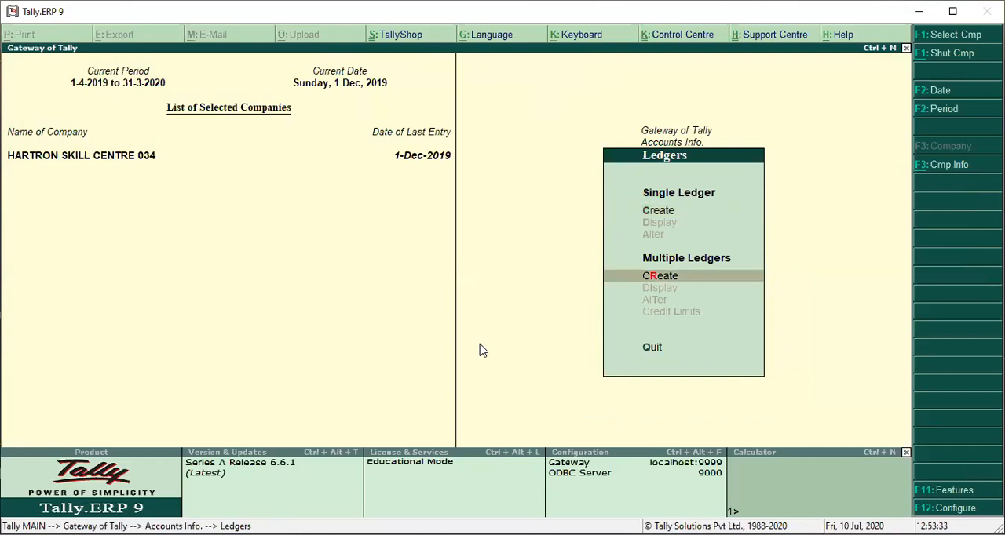
key(Up)
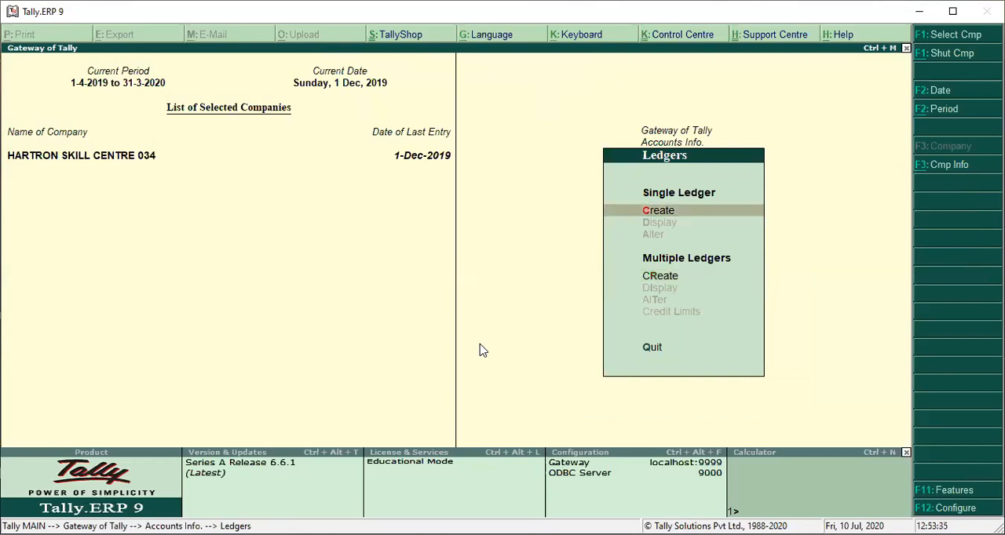